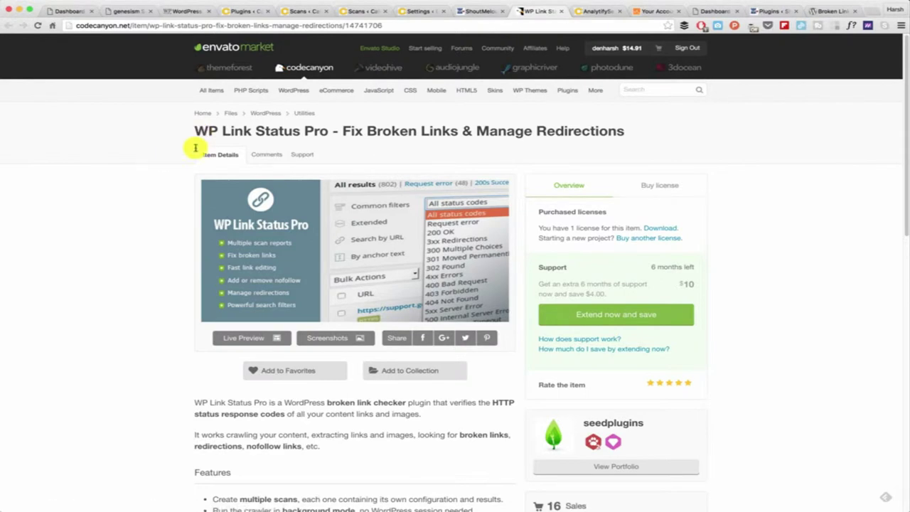
# Compare the Broken Link Checker plugin page, including its active installs, with the WP Link Status Pro item page
pyautogui.click(826, 10)
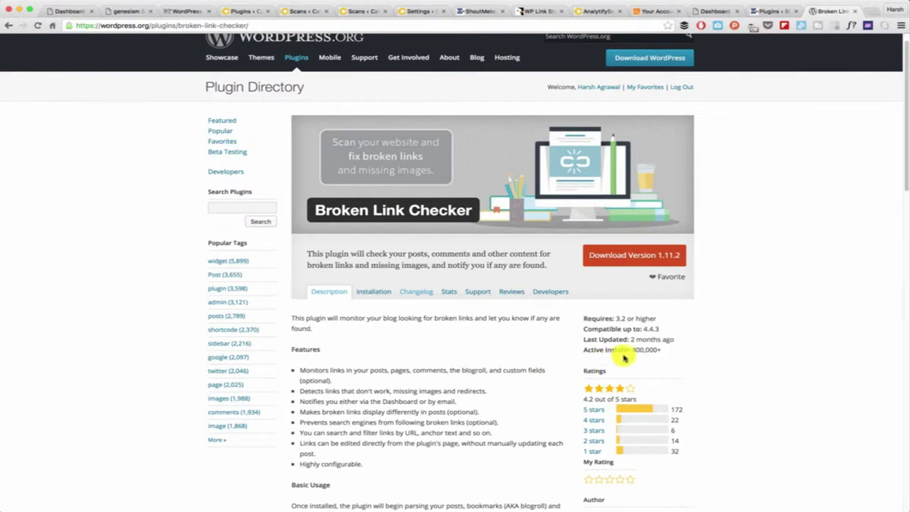
pyautogui.moveTo(631, 350); pyautogui.dragTo(665, 350)
pyautogui.click(552, 355)
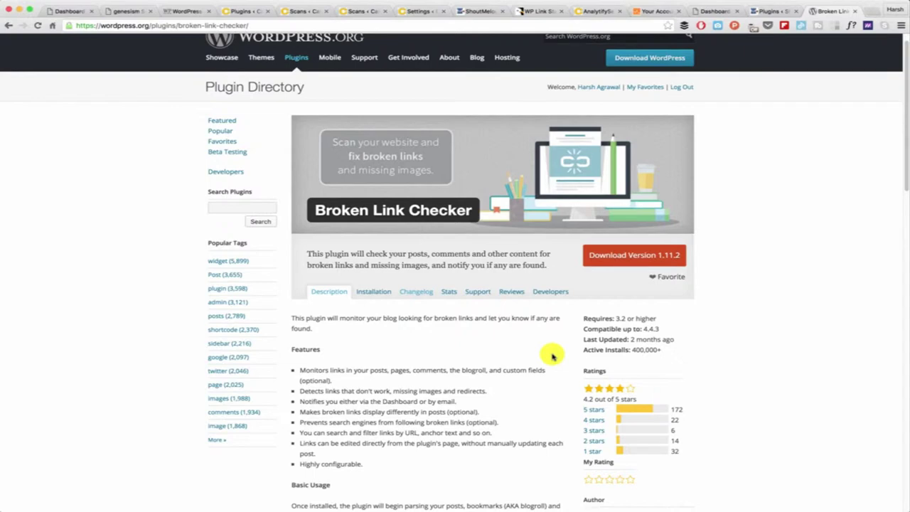
pyautogui.click(537, 11)
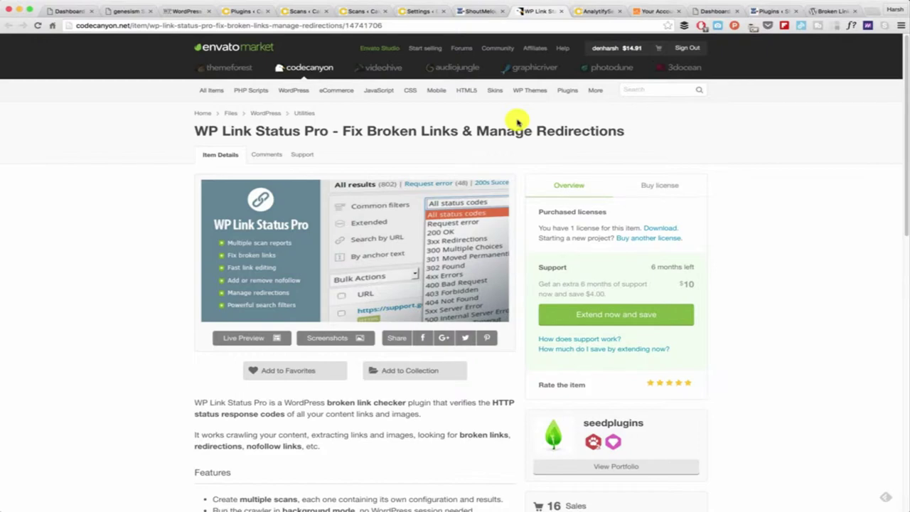
pyautogui.click(825, 12)
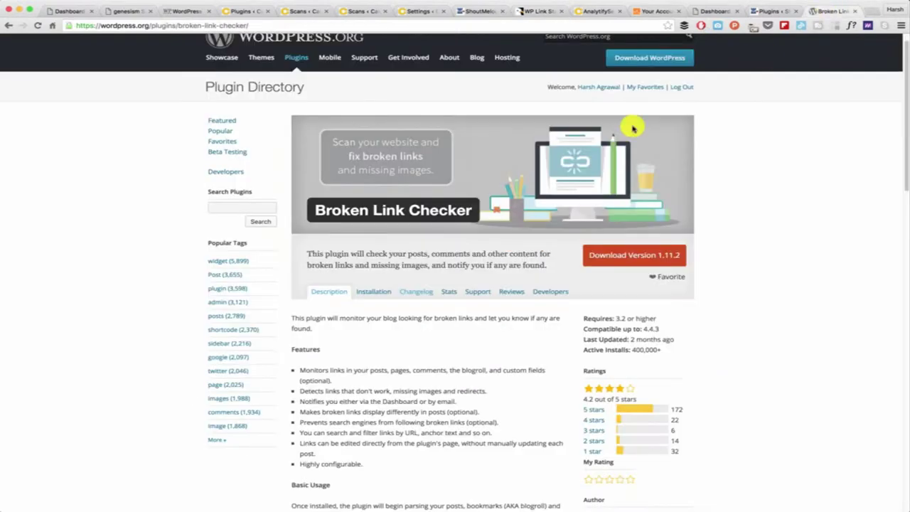
pyautogui.click(427, 11)
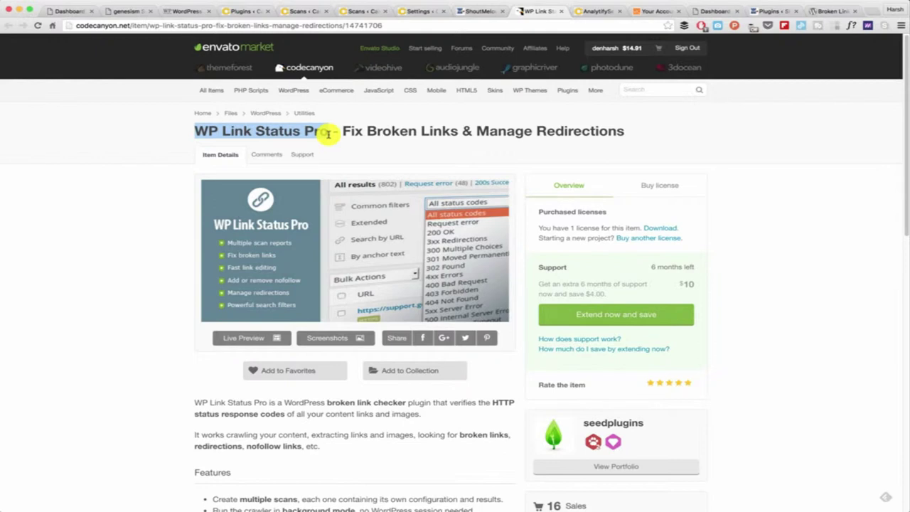
pyautogui.moveTo(328, 134); pyautogui.dragTo(325, 149)
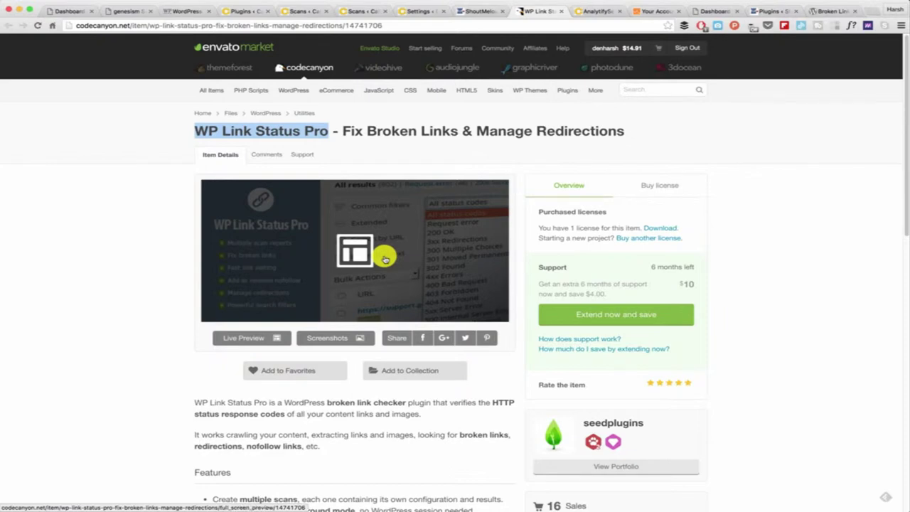
# Set the URL Connection timeout to 25 seconds in the WP Link Status Pro settings and save them
pyautogui.click(419, 12)
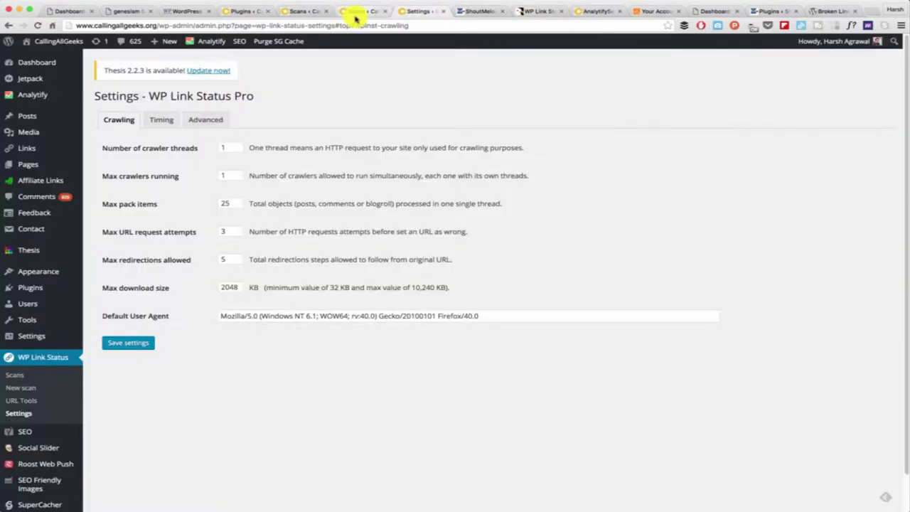
pyautogui.scroll(-1, 23, 363)
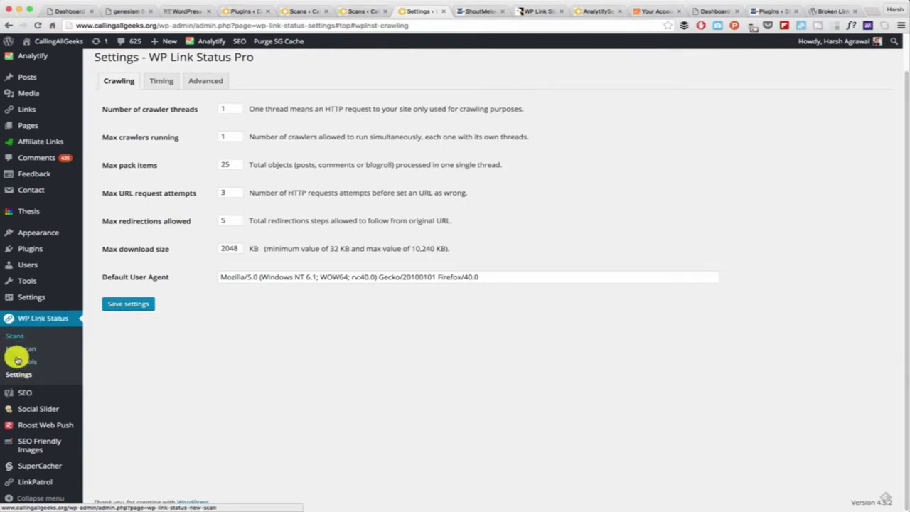
pyautogui.click(21, 375)
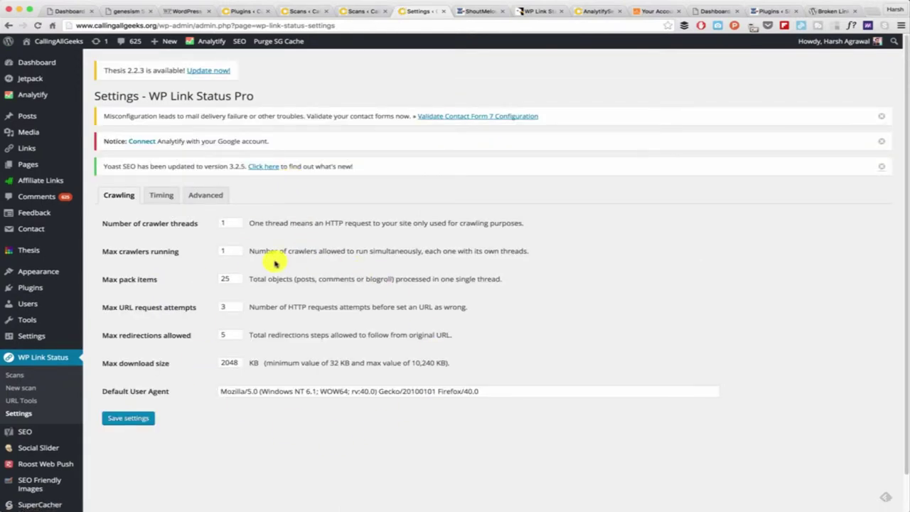
pyautogui.click(160, 196)
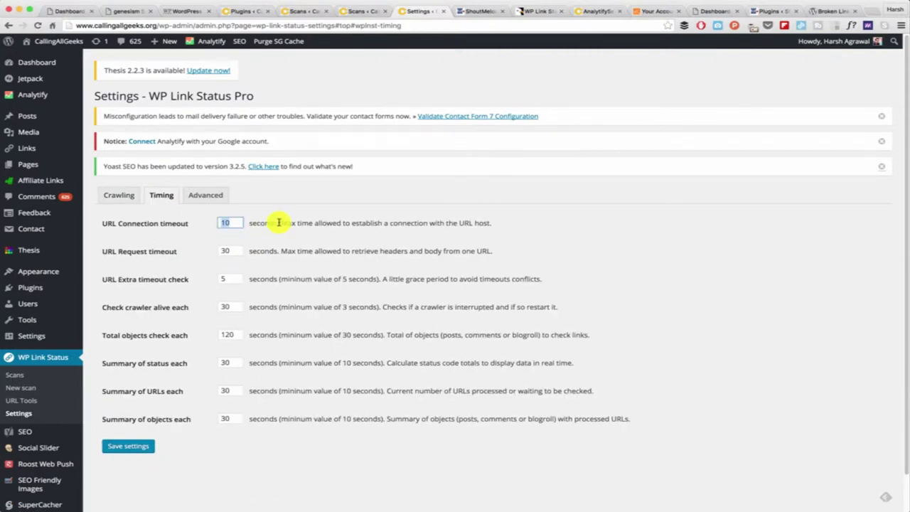
pyautogui.write('25')
pyautogui.click(300, 202)
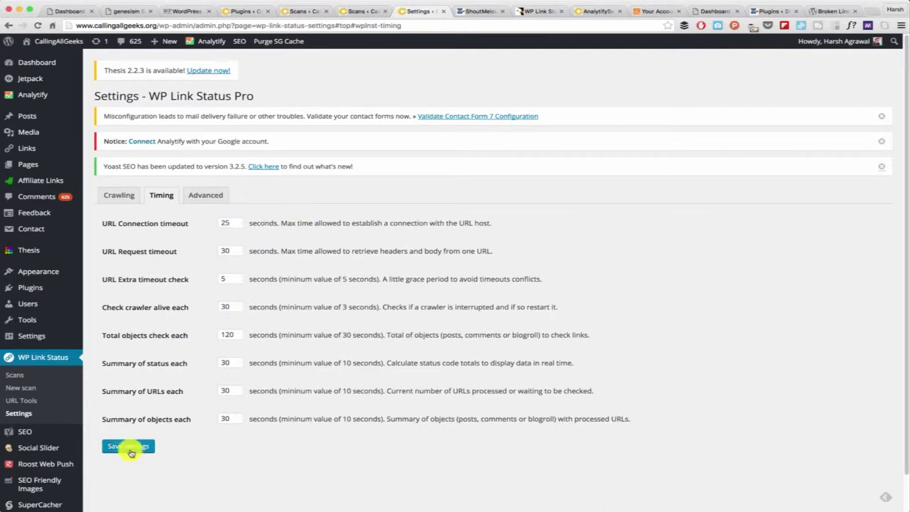
pyautogui.click(127, 445)
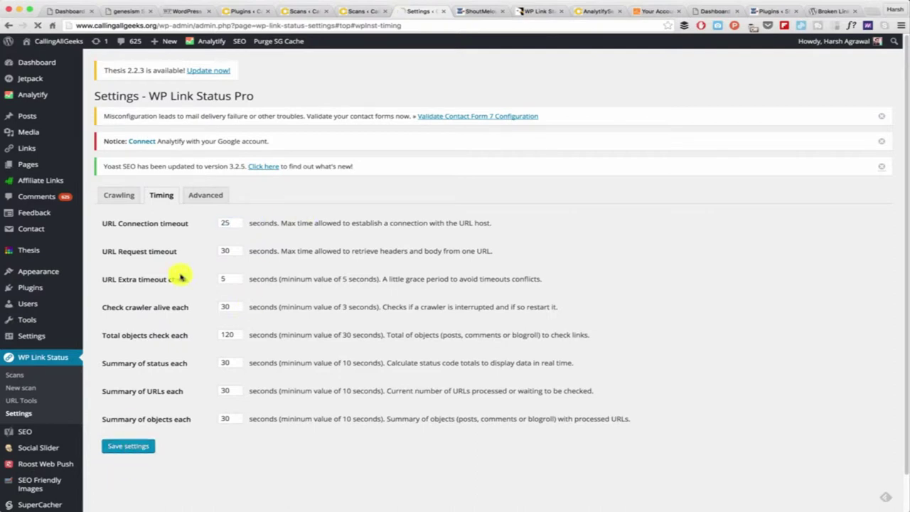
pyautogui.click(206, 221)
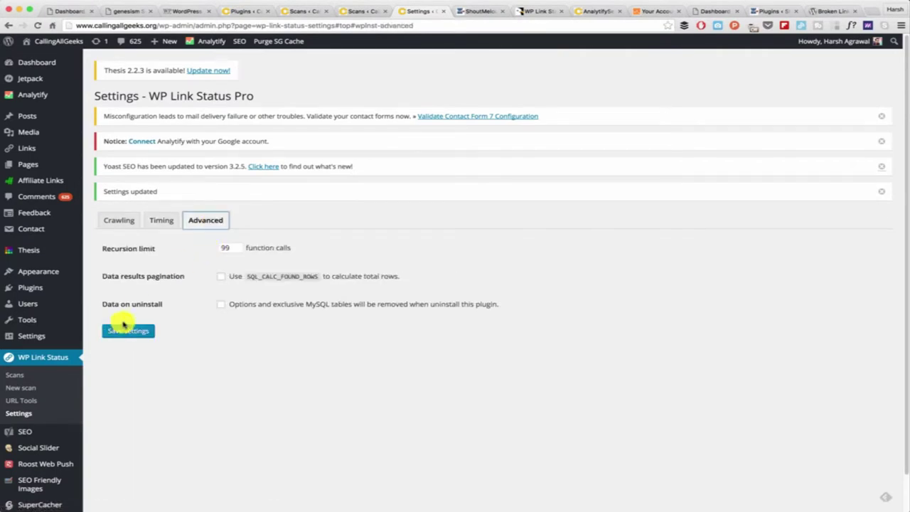
# Run the Add link rel="nofollow" operation on domainname.com with URL Tools in test mode
pyautogui.click(19, 403)
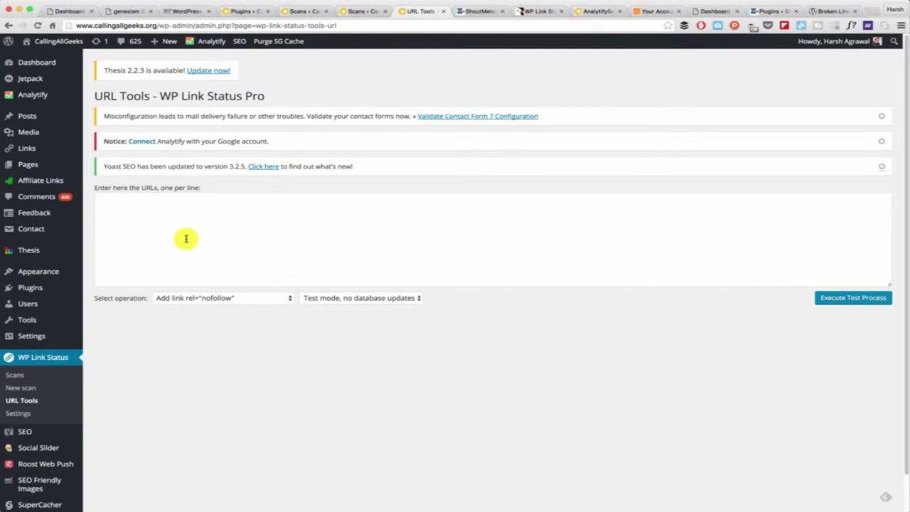
pyautogui.click(186, 238)
pyautogui.write('domain')
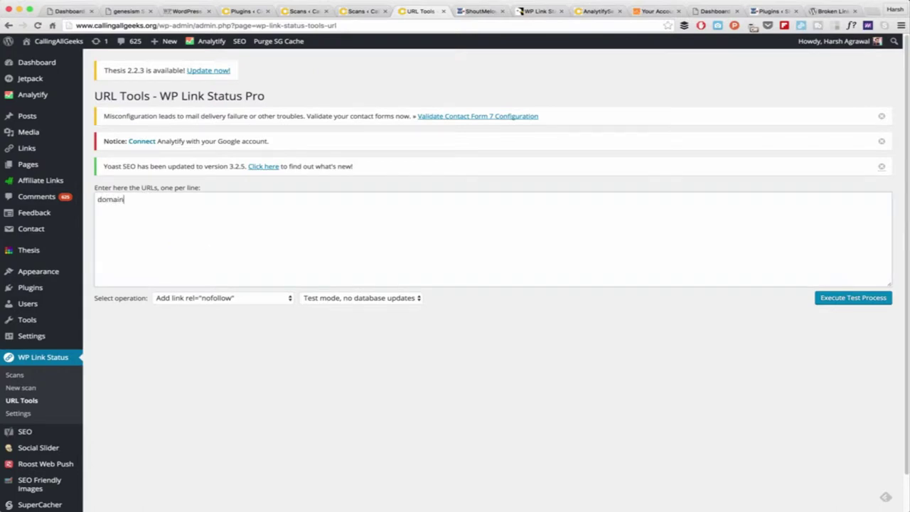
pyautogui.write('name.com')
pyautogui.click(824, 298)
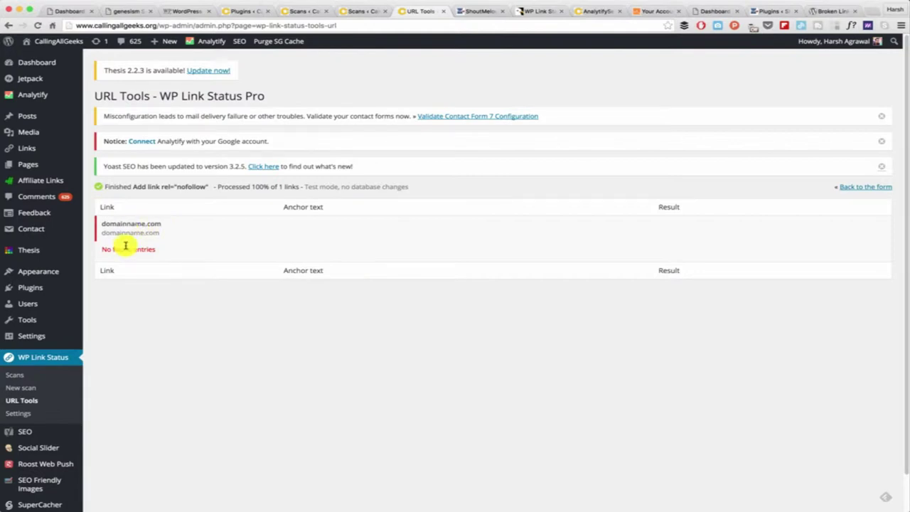
# Start a new WP Link Status scan and name it "Complete checkup"
pyautogui.click(21, 388)
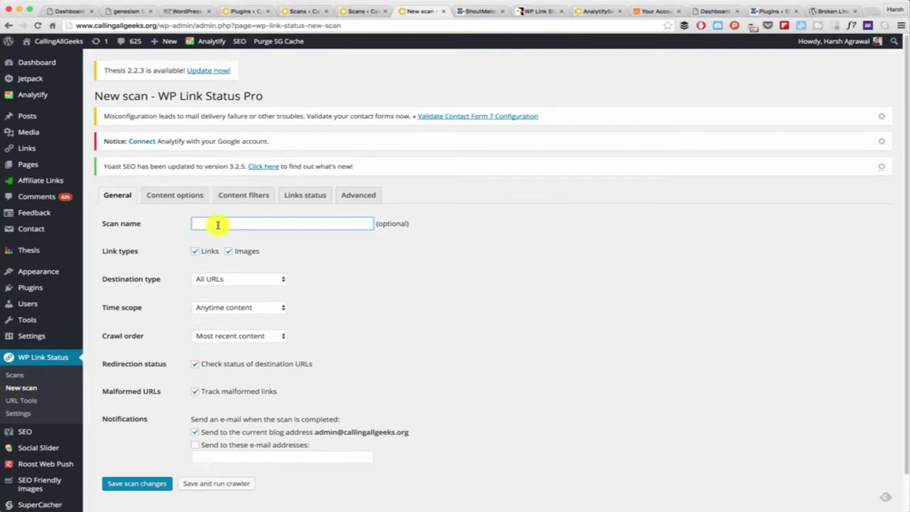
pyautogui.write('Complete checkup')
pyautogui.scroll(-1, 203, 276)
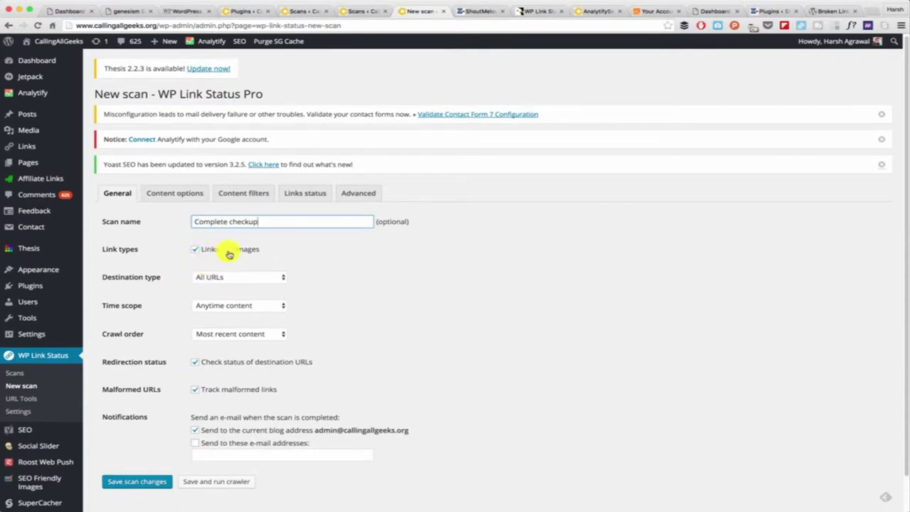
pyautogui.scroll(-2, 212, 312)
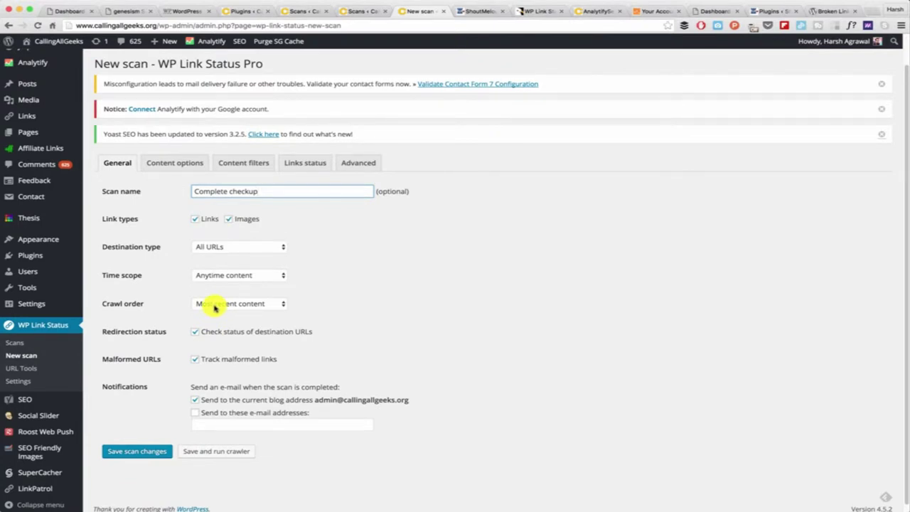
# Set the scan's crawl order to Oldest content first and turn off the e-mail notification to the current blog address
pyautogui.click(214, 307)
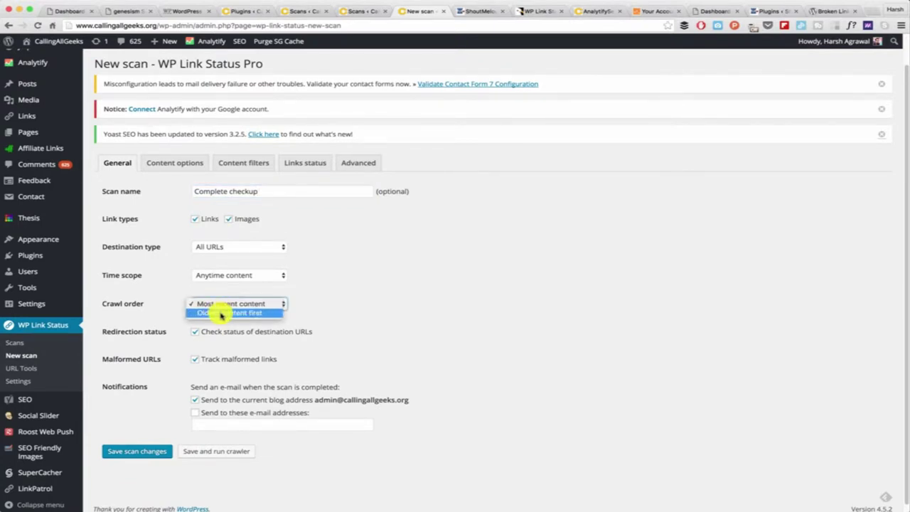
pyautogui.click(221, 312)
pyautogui.press('Down')
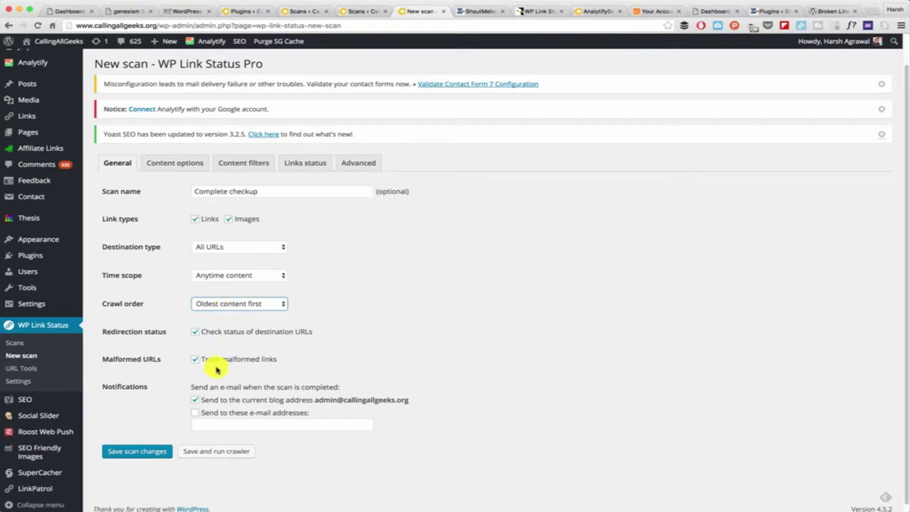
pyautogui.scroll(-1, 214, 365)
pyautogui.click(199, 393)
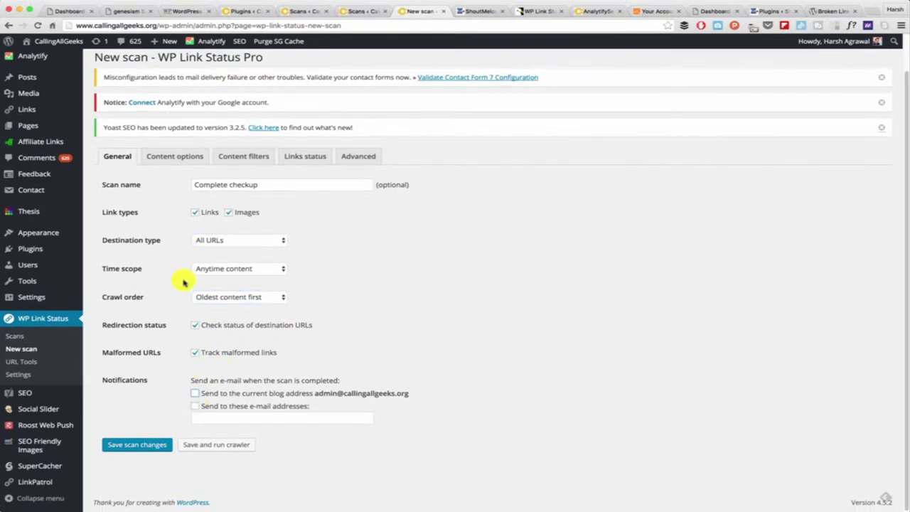
# Add Contact Forms, Affiliate Links and approved comment links to the scanned content, and check the content filters
pyautogui.click(173, 163)
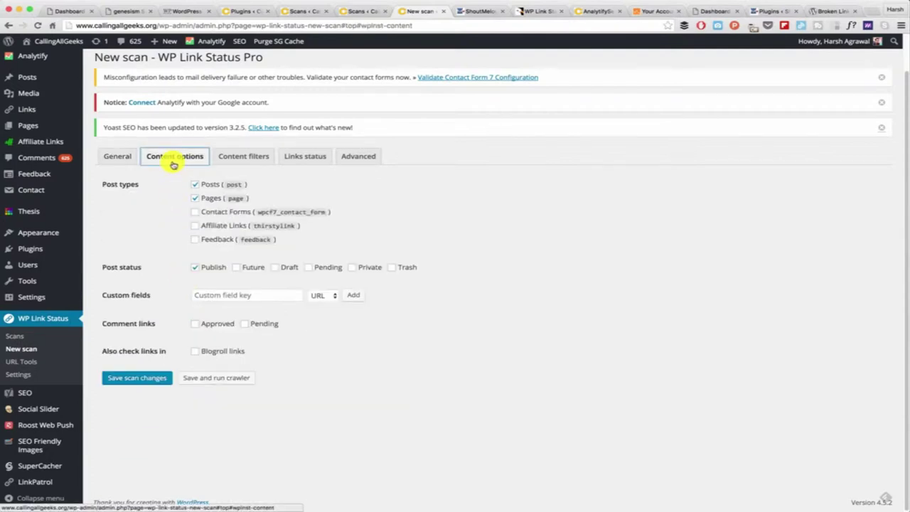
pyautogui.click(195, 211)
pyautogui.click(194, 225)
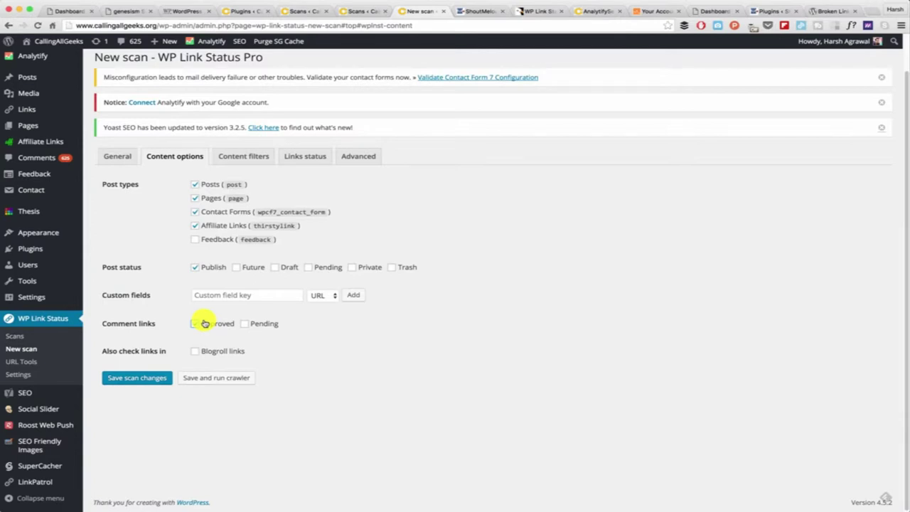
pyautogui.click(204, 323)
pyautogui.click(242, 156)
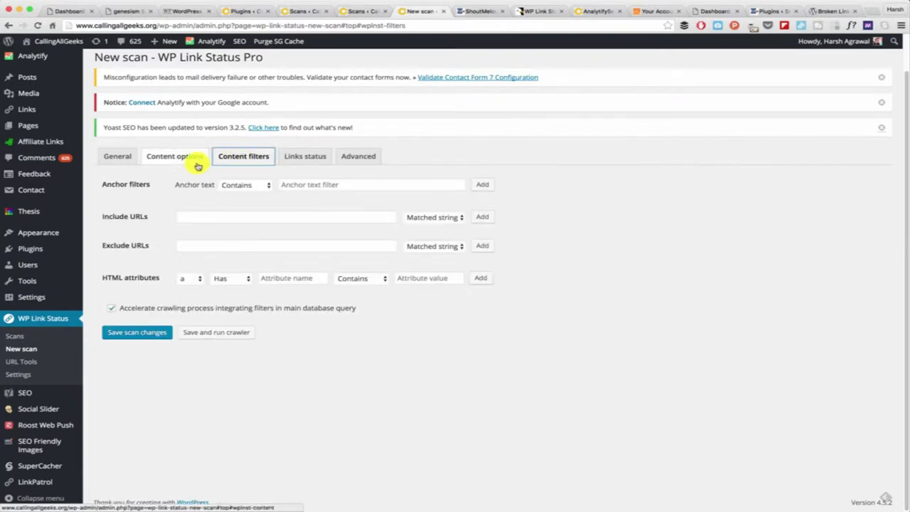
# Try limiting the tracked link levels to 400s Errors and selecting the 400 Bad Request and 401 Unauthorized codes
pyautogui.click(290, 157)
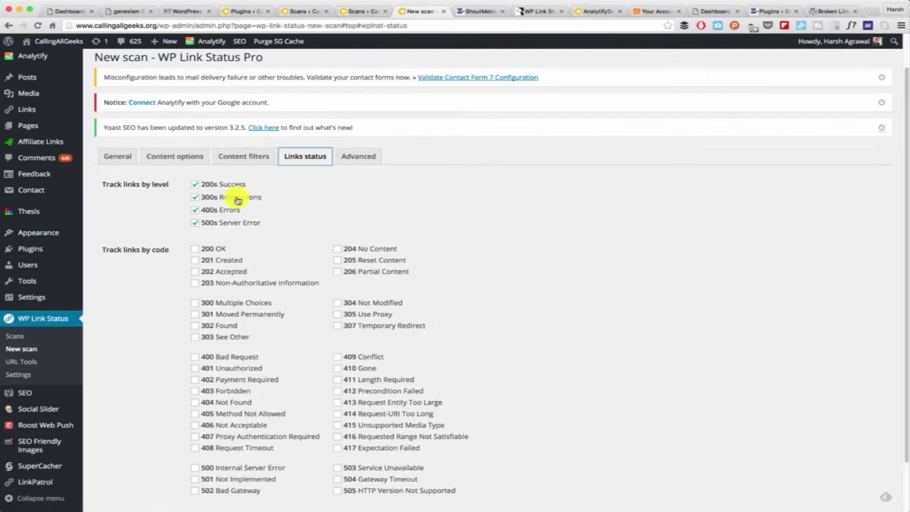
pyautogui.scroll(-1, 263, 202)
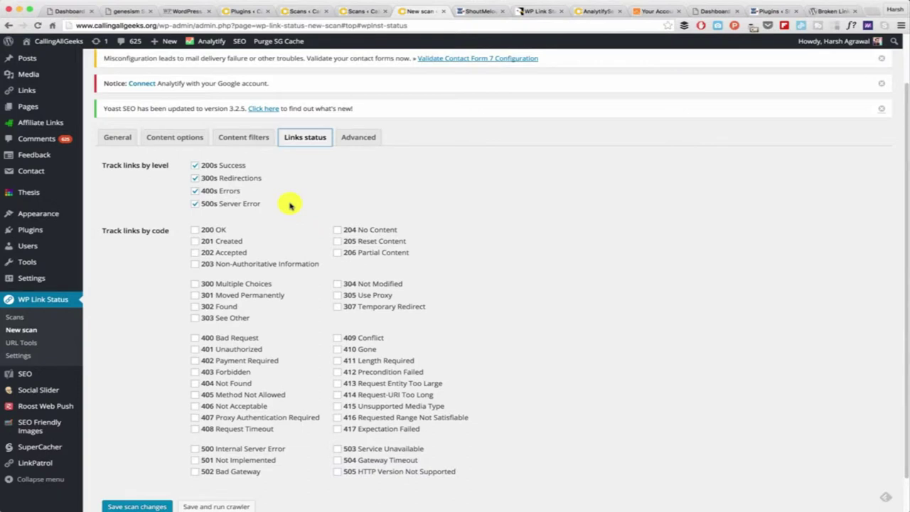
pyautogui.click(195, 203)
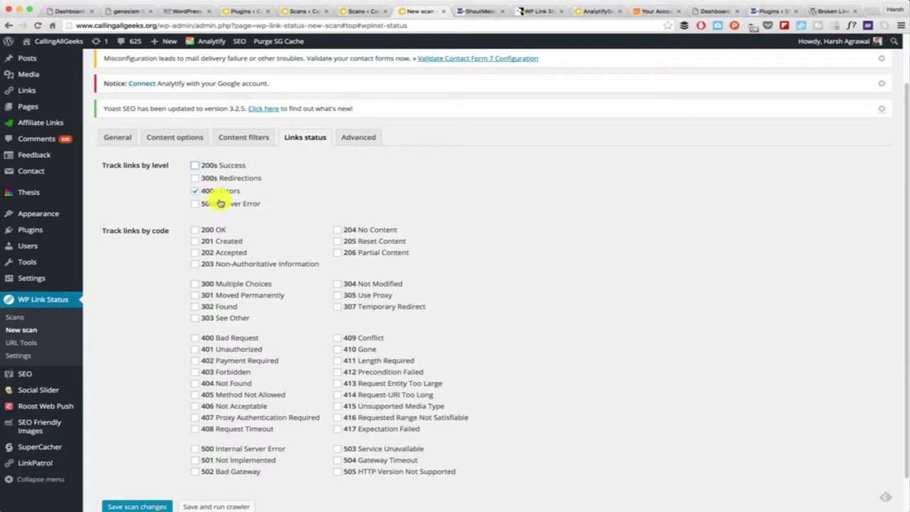
pyautogui.scroll(-1, 238, 197)
pyautogui.scroll(-1, 238, 196)
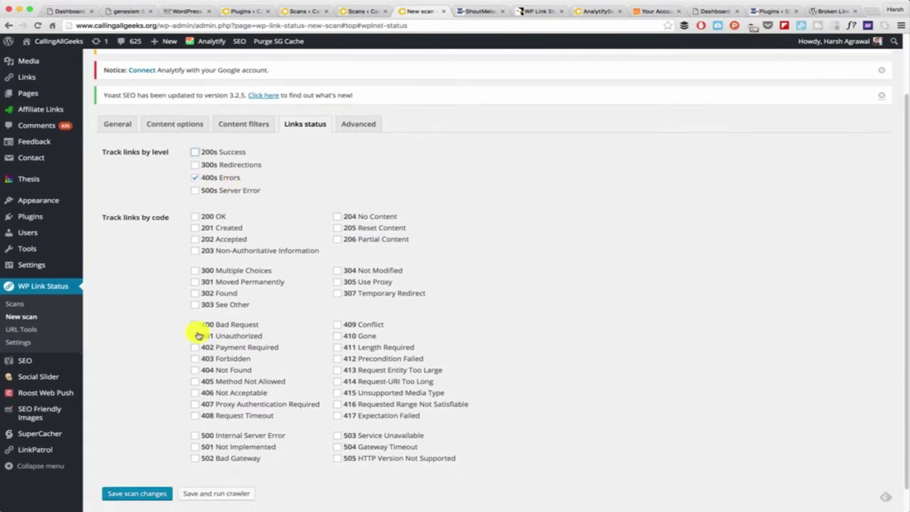
pyautogui.click(194, 324)
pyautogui.click(195, 336)
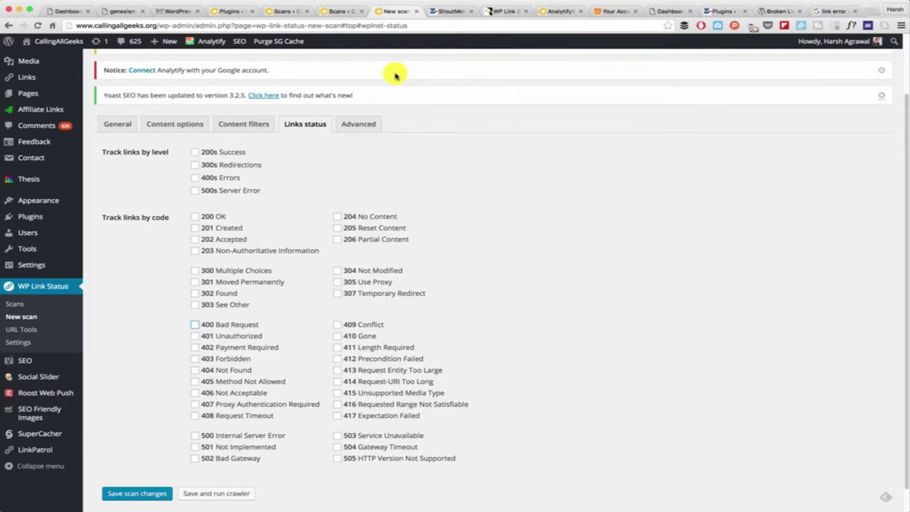
# Try tracking links by the individual codes 404 Not Found and 301 Moved Permanently
pyautogui.click(195, 370)
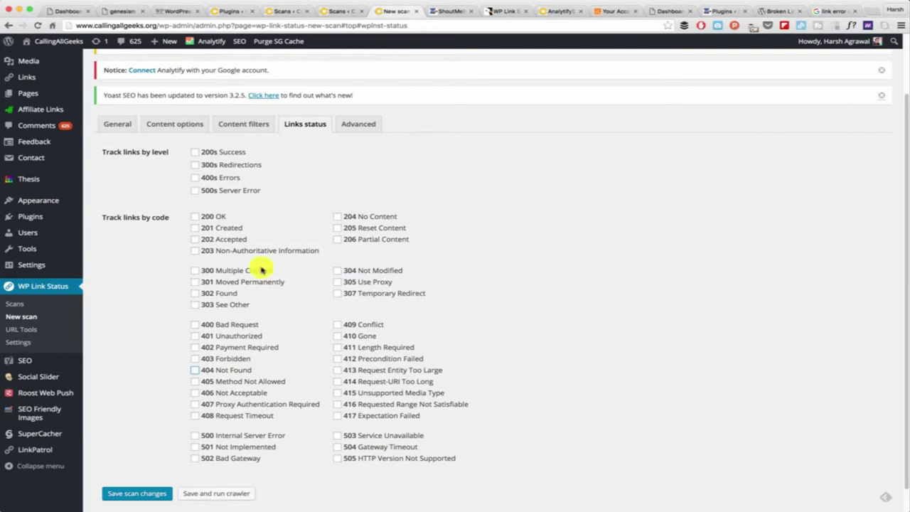
pyautogui.click(196, 325)
pyautogui.click(202, 370)
pyautogui.click(196, 282)
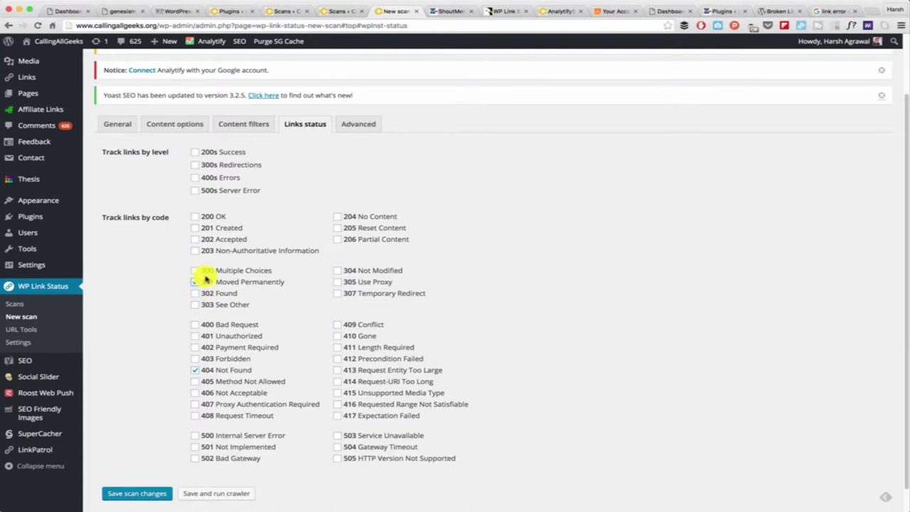
# Clear the individual status codes and track all four link levels: 200s Success, 300s Redirections, 400s Errors and 500s Server Error
pyautogui.click(196, 282)
pyautogui.click(194, 152)
pyautogui.click(196, 179)
pyautogui.click(194, 190)
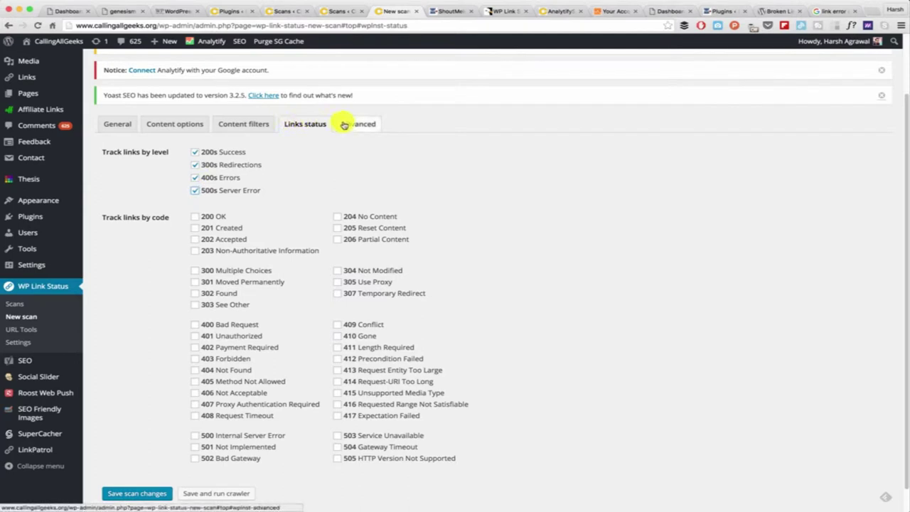
# Leave the scan's advanced thread and timeout values empty and save the scan without running the crawler
pyautogui.click(348, 124)
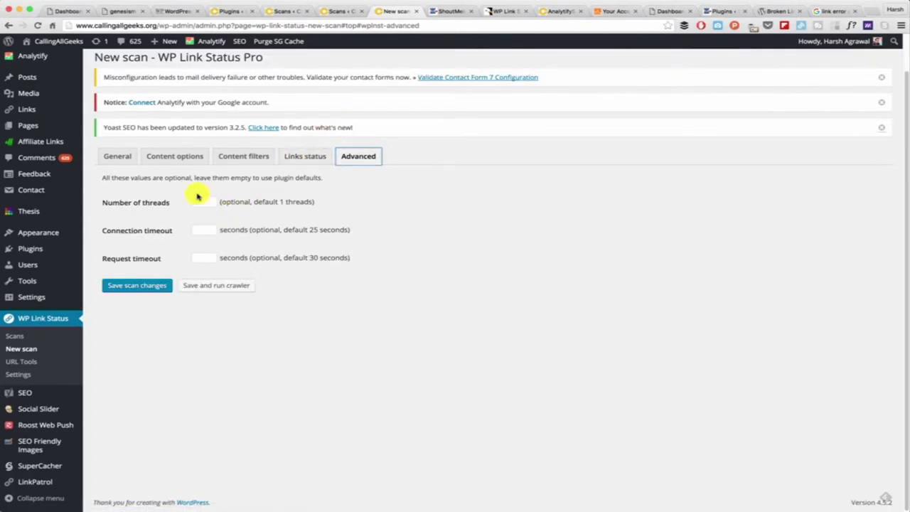
pyautogui.click(147, 290)
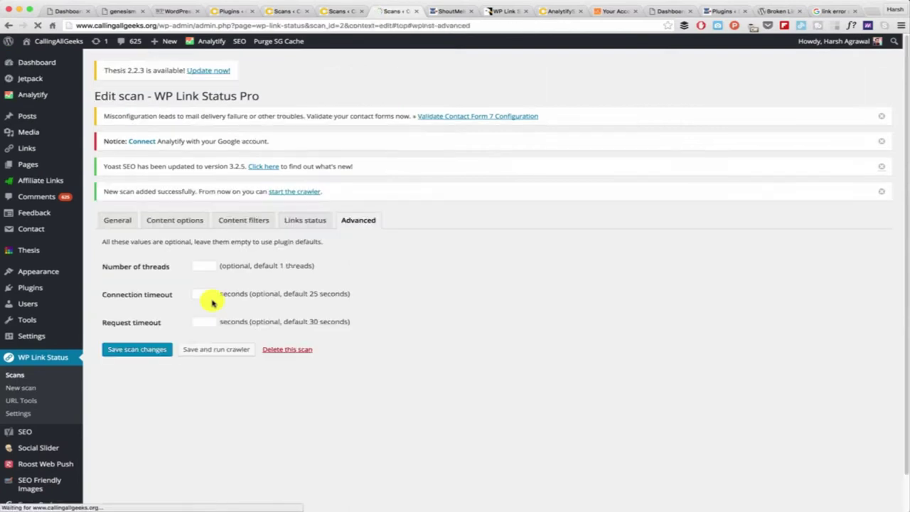
# Open the crawler results of the stopped Test 1 scan and list only the Request error links
pyautogui.click(19, 377)
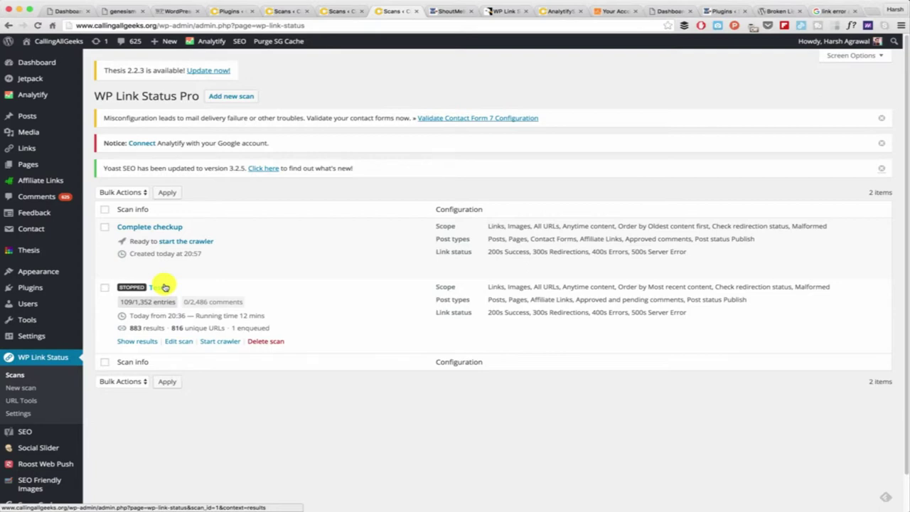
pyautogui.click(138, 345)
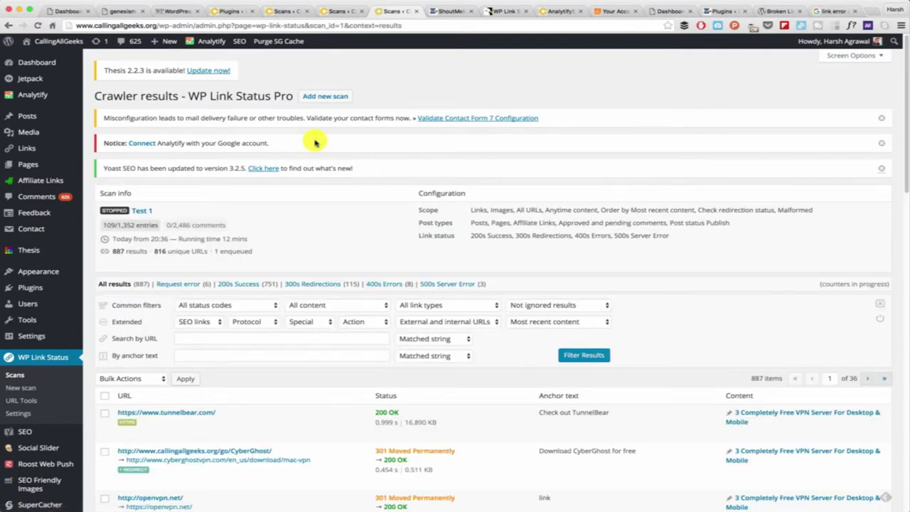
pyautogui.scroll(-3, 315, 142)
pyautogui.click(179, 167)
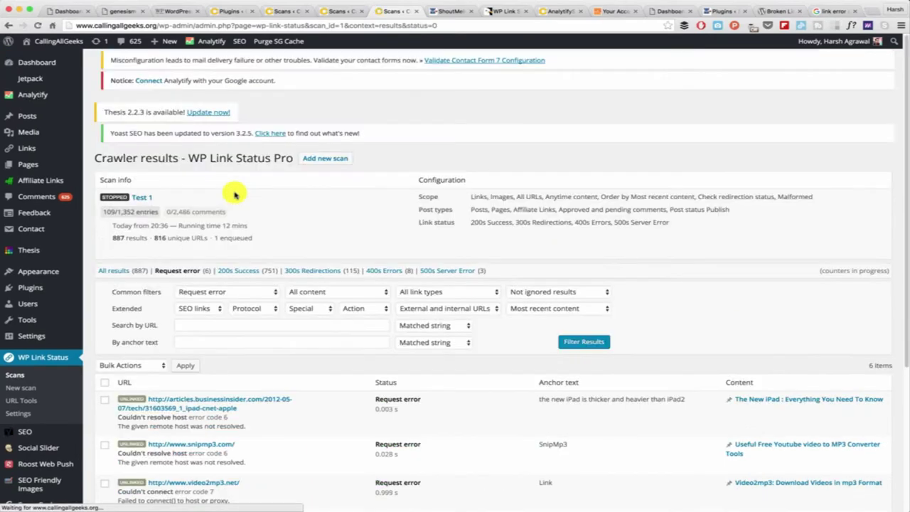
pyautogui.scroll(-5, 235, 193)
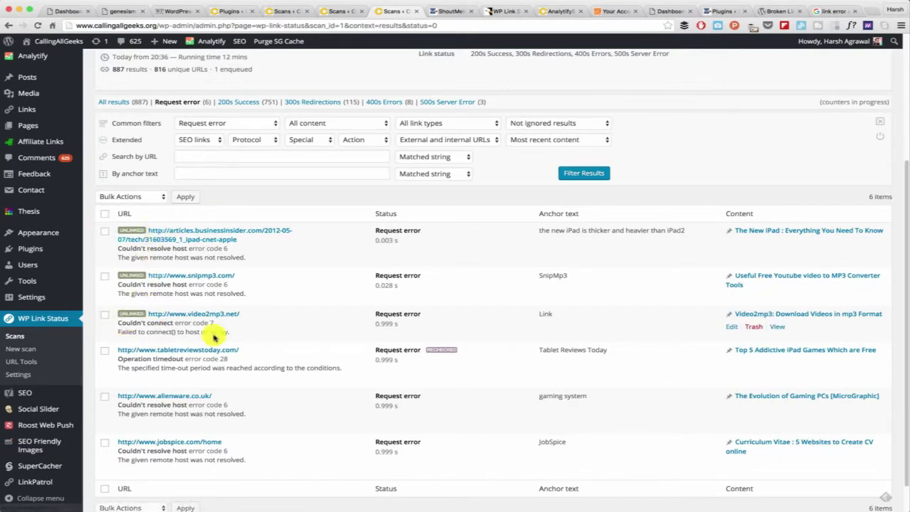
# Select the tabletreviewstoday.com, alienware.co.uk and jobspice.com links among the request errors
pyautogui.click(105, 350)
pyautogui.click(105, 396)
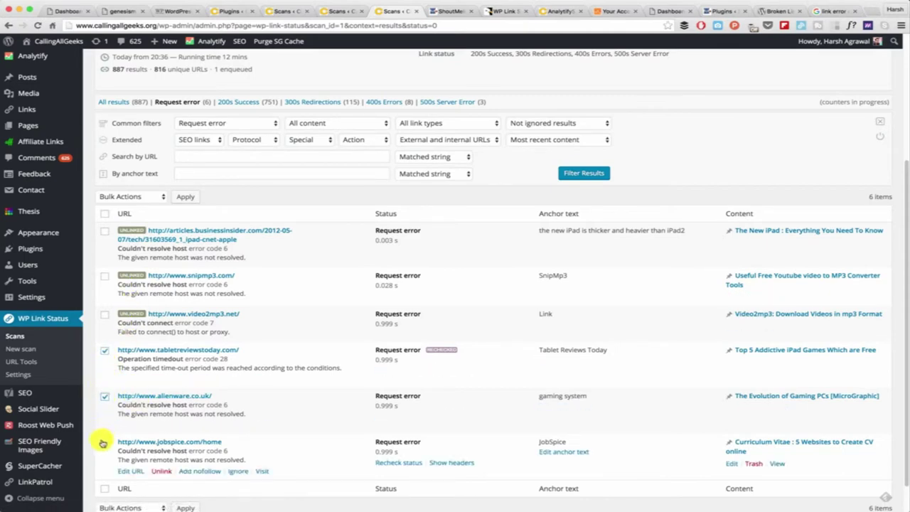
pyautogui.click(105, 442)
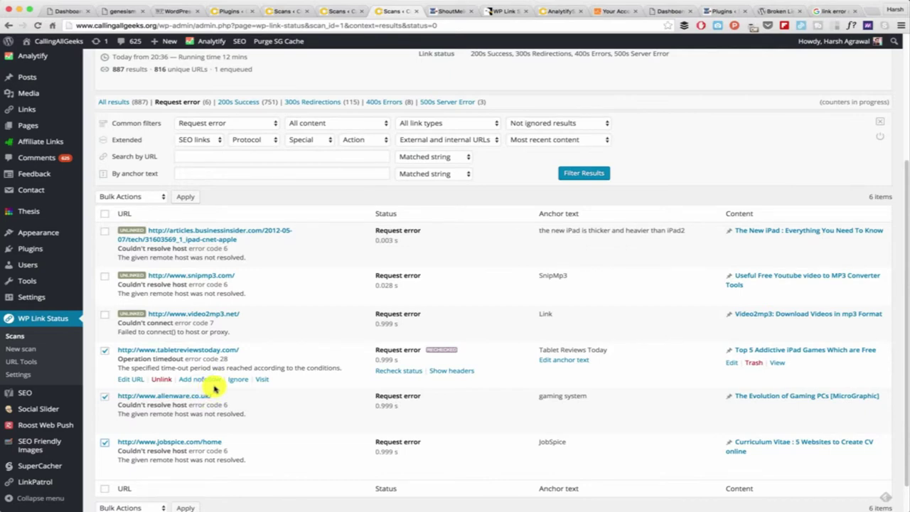
# Open the Top 5 Addictive iPad Games post for editing in a new tab and locate its "Tablet Reviews Today" link
pyautogui.keyDown('super'); pyautogui.click(801, 351); pyautogui.keyUp('super')
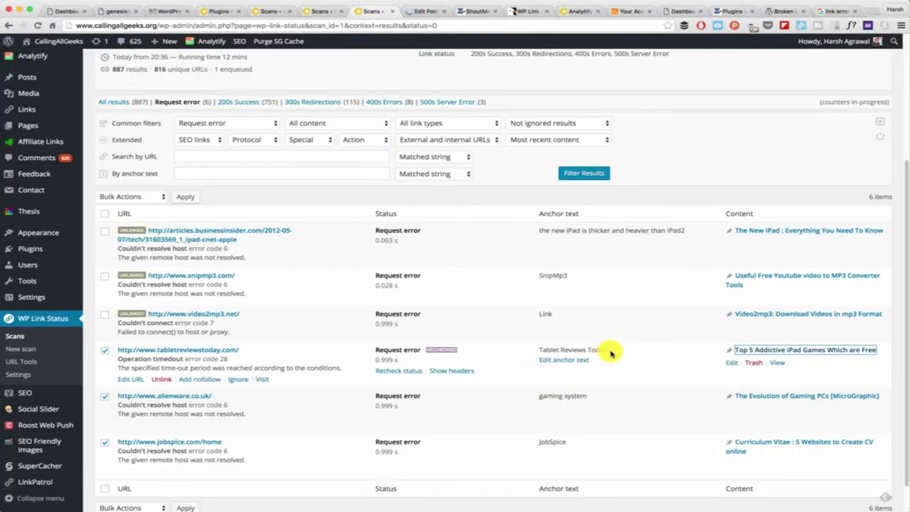
pyautogui.moveTo(607, 351); pyautogui.dragTo(538, 349)
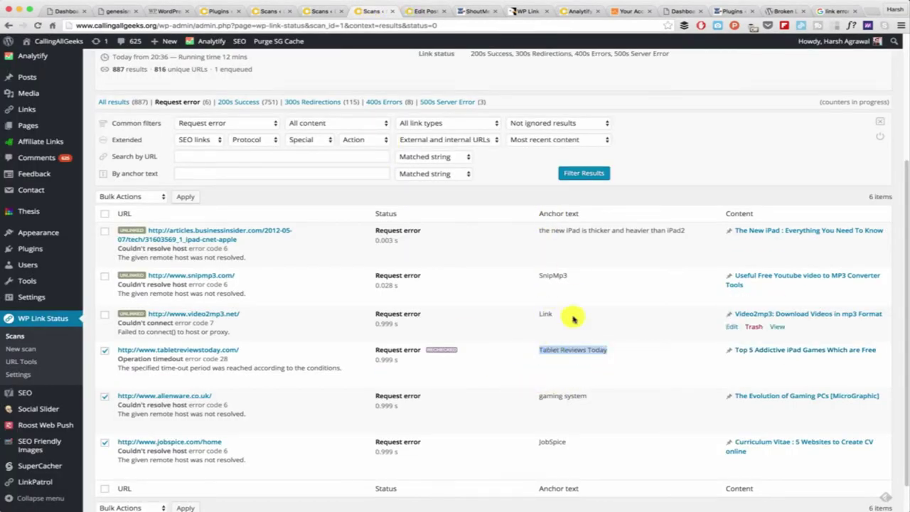
pyautogui.press('super+c')
pyautogui.click(418, 11)
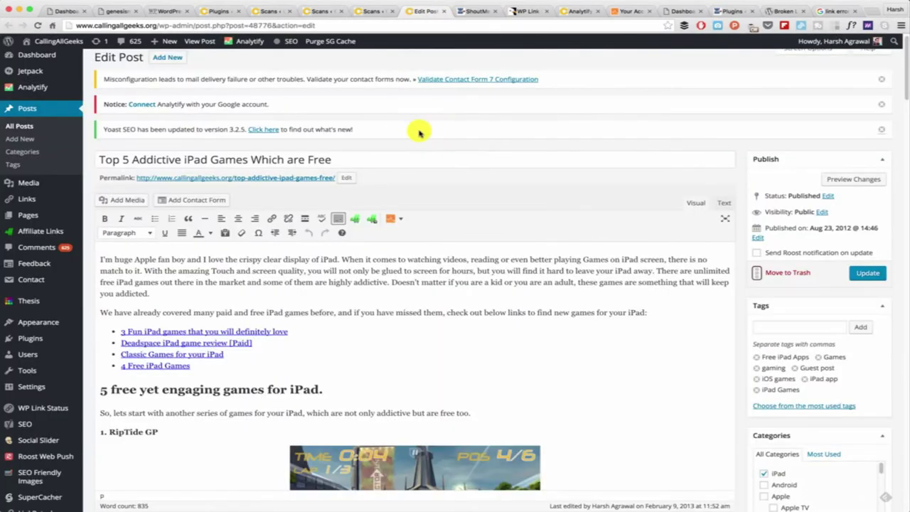
pyautogui.press('super+f')
pyautogui.press('super+v')
pyautogui.click(238, 273)
pyautogui.click(217, 273)
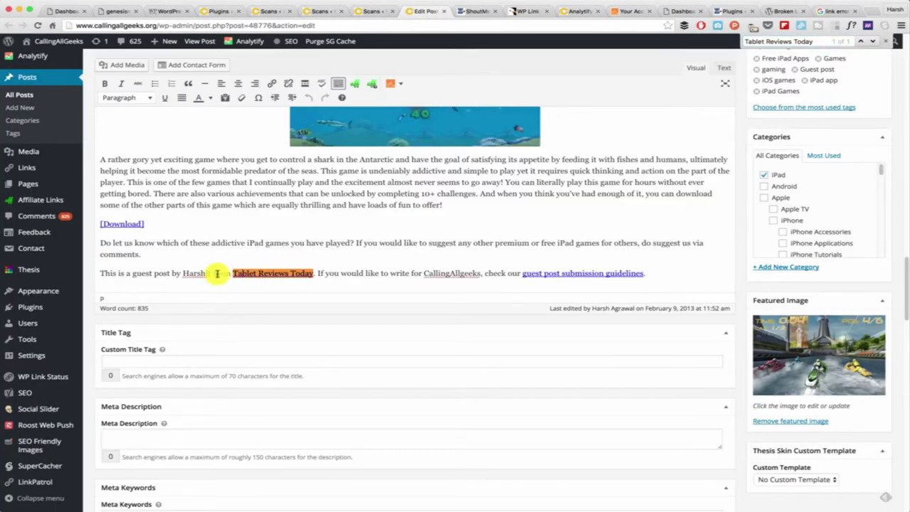
pyautogui.click(272, 274)
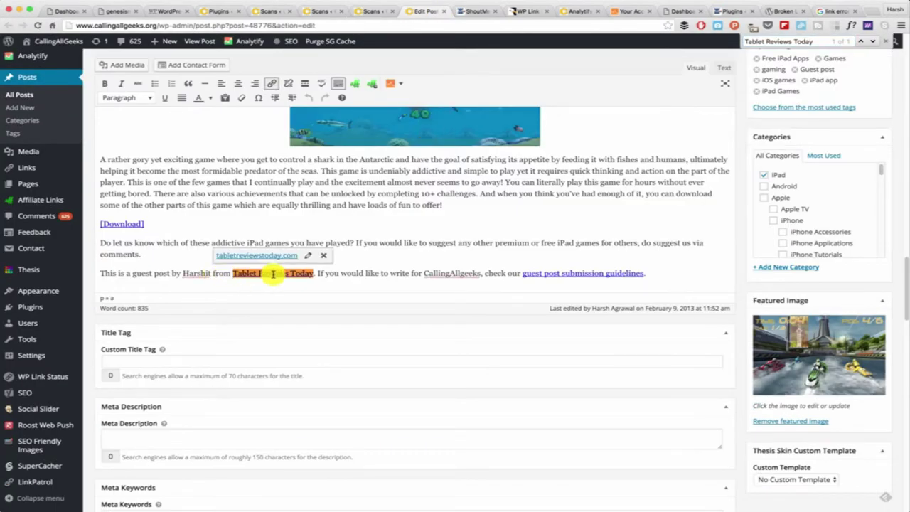
# Return to the crawler results and unlink the three selected URLs with a confirmed bulk action
pyautogui.click(371, 12)
pyautogui.click(319, 12)
pyautogui.click(371, 11)
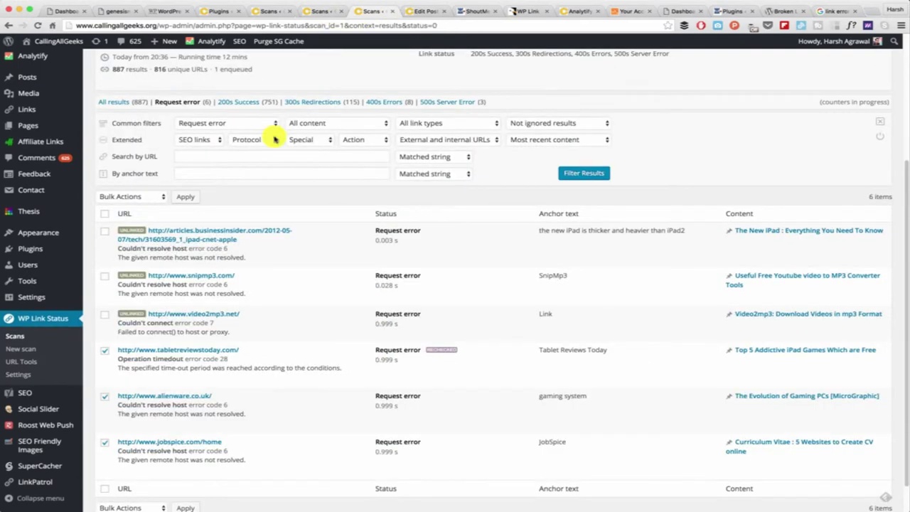
pyautogui.click(142, 197)
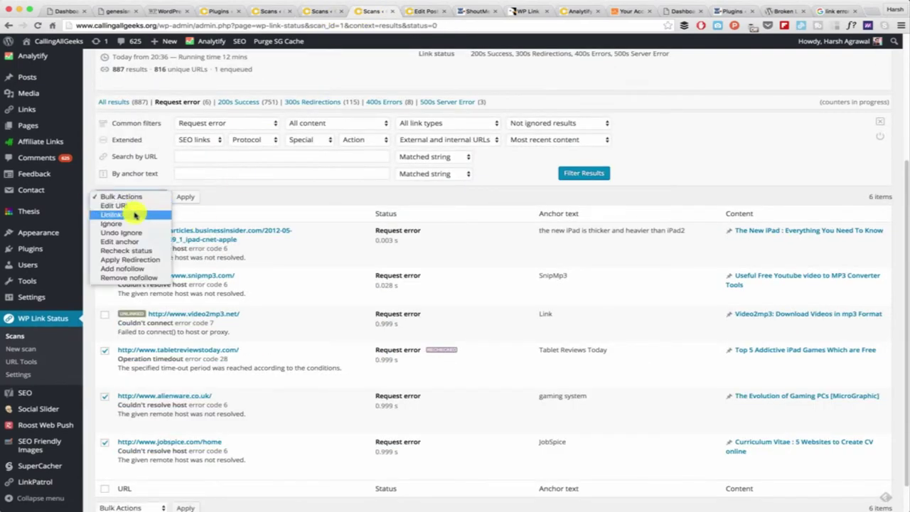
pyautogui.click(215, 193)
pyautogui.click(152, 197)
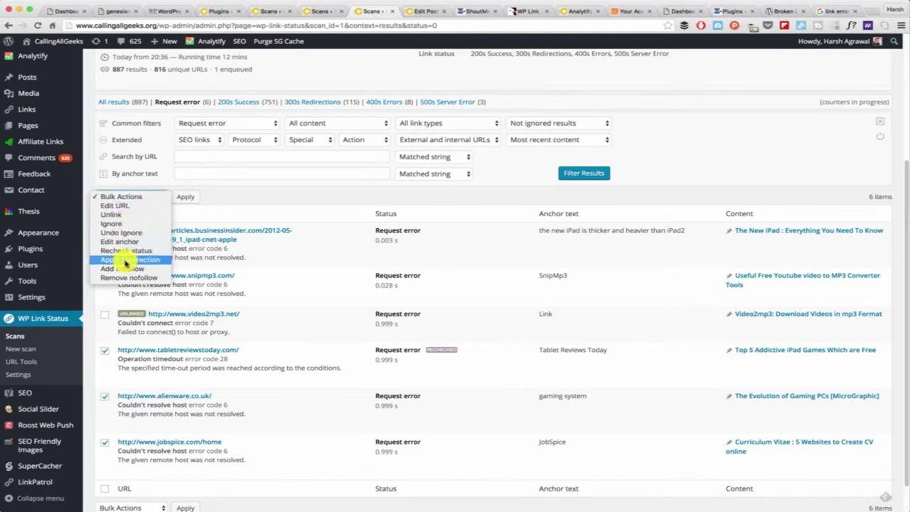
pyautogui.click(176, 207)
pyautogui.click(178, 202)
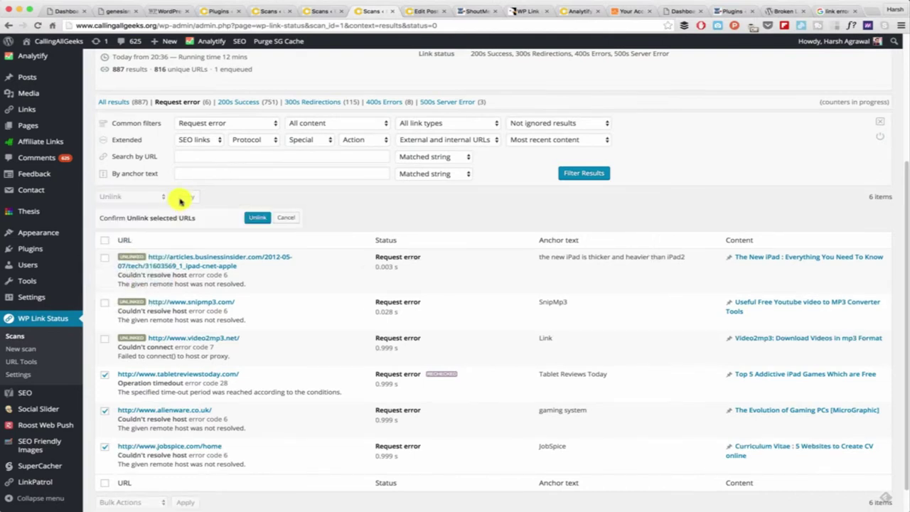
pyautogui.click(254, 217)
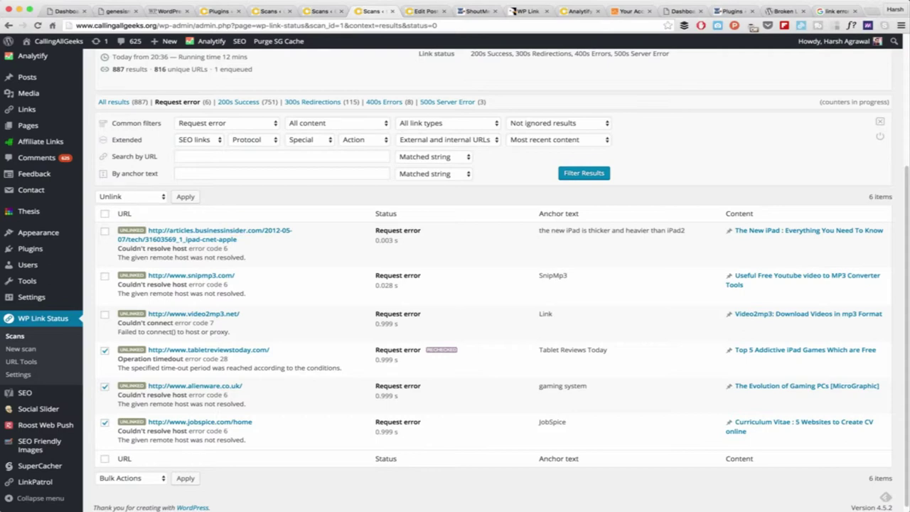
# Reload the iPad games post editor and check the "Tablet Reviews Today" text in the closing guest post line
pyautogui.click(424, 10)
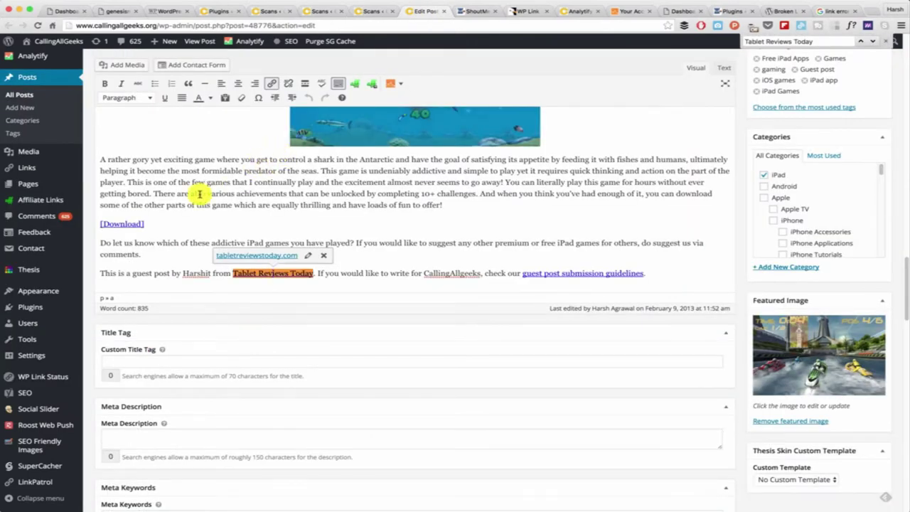
pyautogui.scroll(5, 199, 193)
pyautogui.scroll(-4, 199, 195)
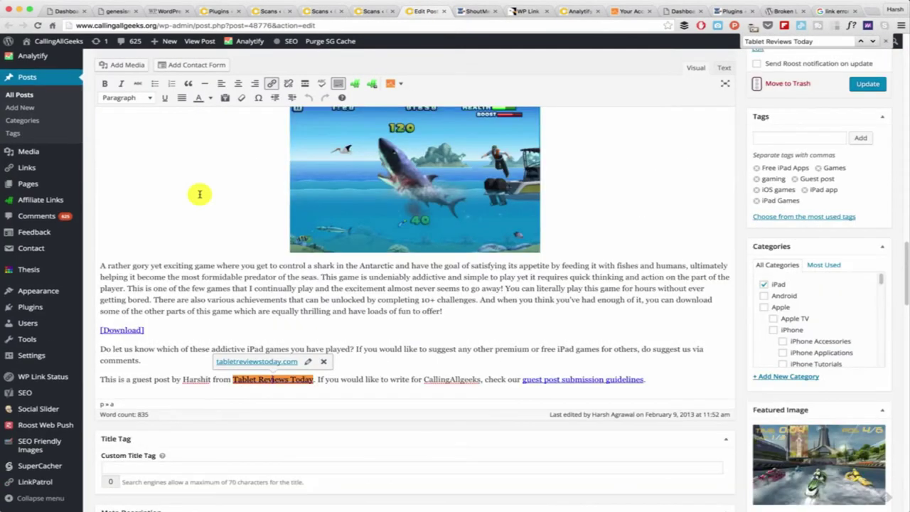
pyautogui.click(297, 188)
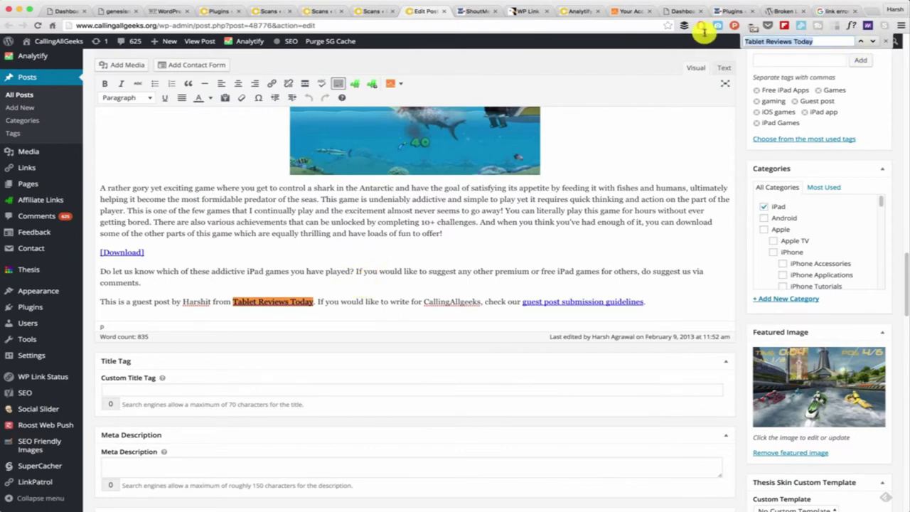
pyautogui.press('Escape')
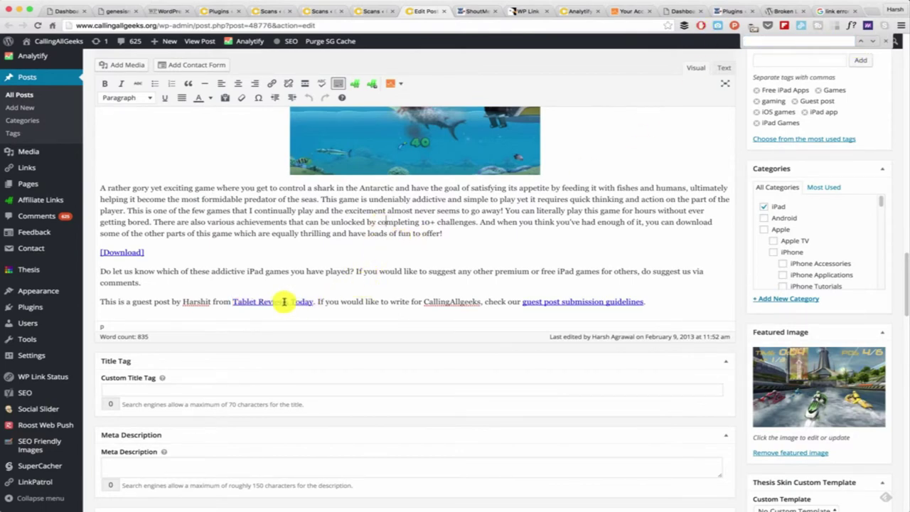
pyautogui.click(316, 25)
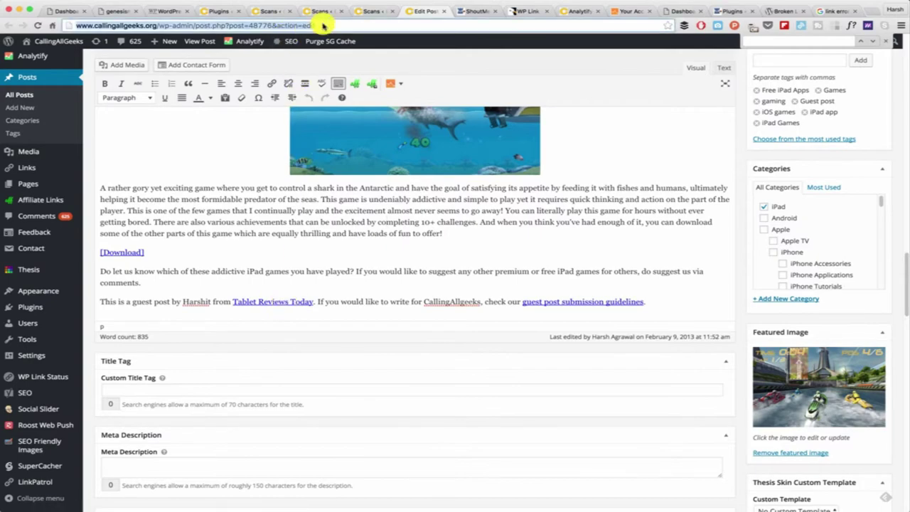
pyautogui.press('Return')
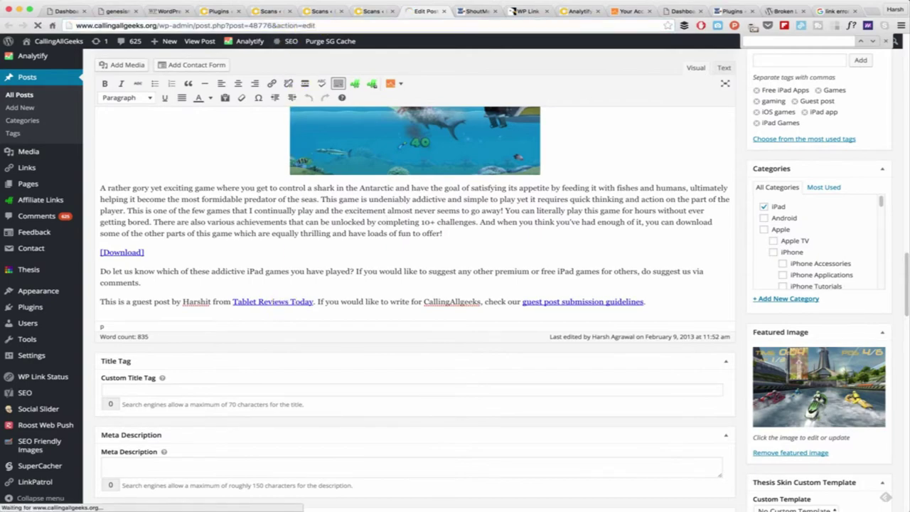
pyautogui.scroll(-20, 315, 311)
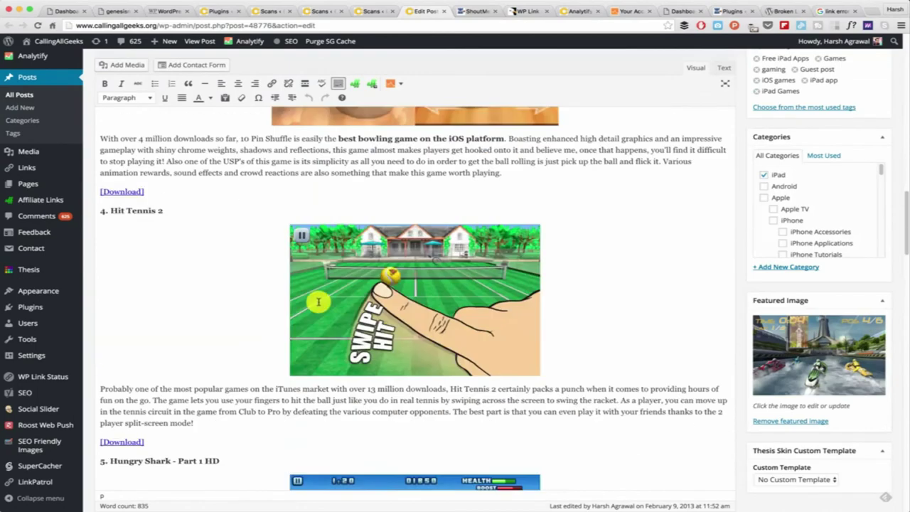
pyautogui.scroll(-6, 321, 301)
pyautogui.scroll(3, 319, 302)
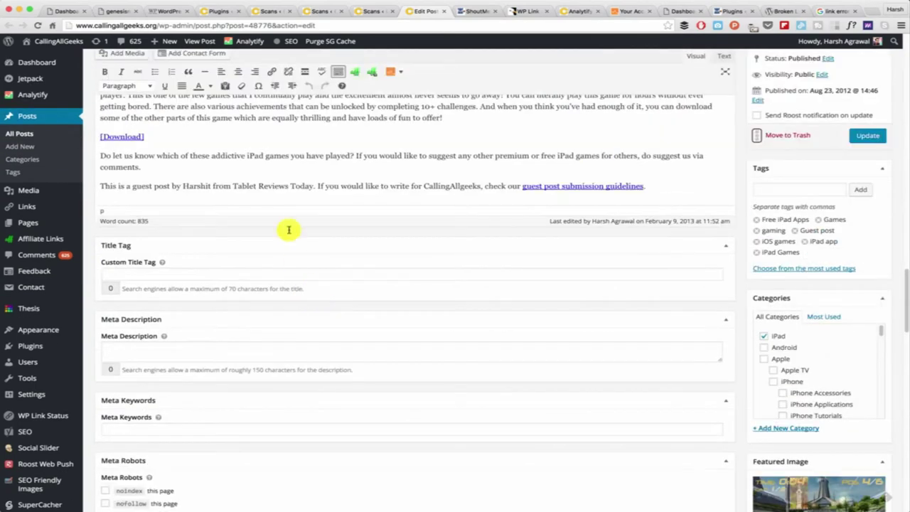
# Delete the whole guest post credit line at the end of the iPad games post
pyautogui.moveTo(230, 183); pyautogui.dragTo(319, 187)
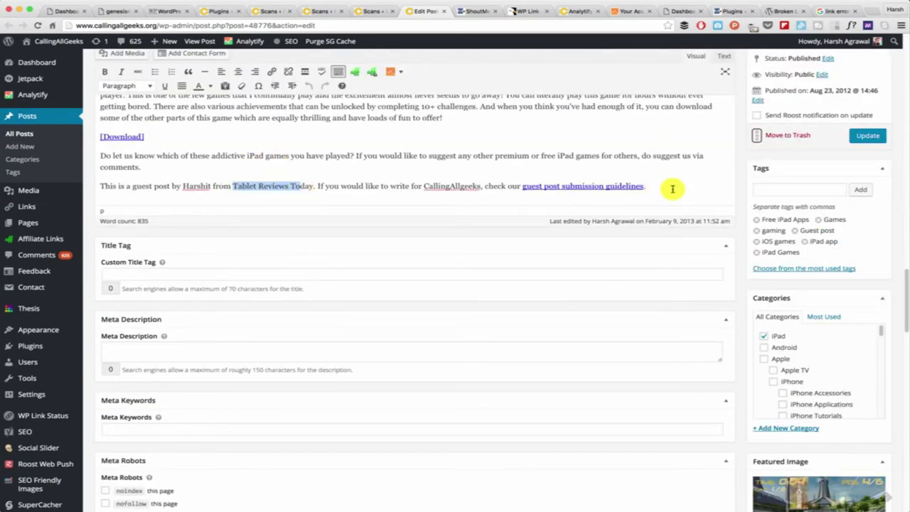
pyautogui.moveTo(672, 189); pyautogui.dragTo(81, 187)
pyautogui.press('BackSpace')
pyautogui.press('BackSpace')
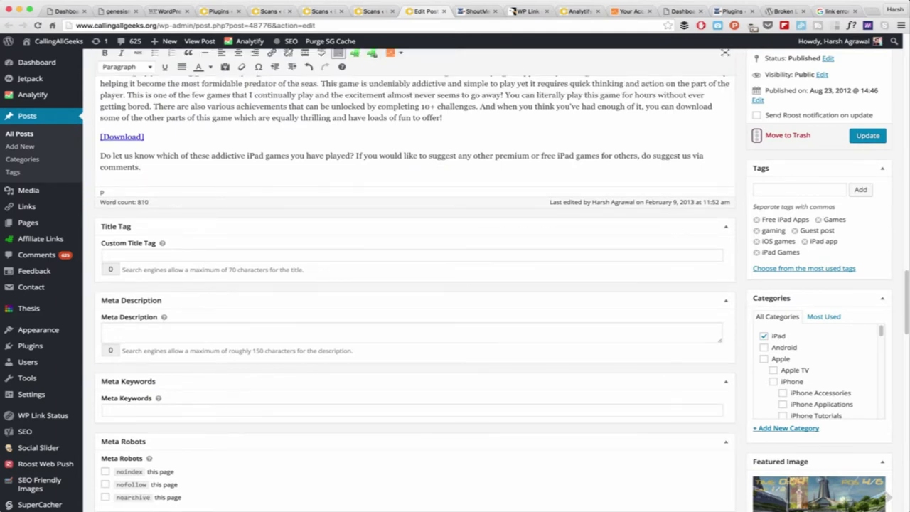
# Return to the crawler results and list only the 300s Redirections links
pyautogui.click(371, 12)
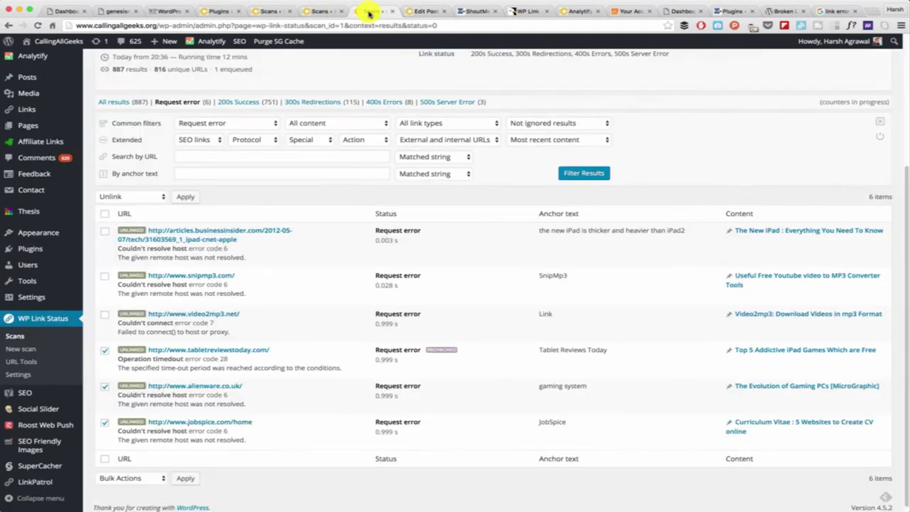
pyautogui.click(320, 103)
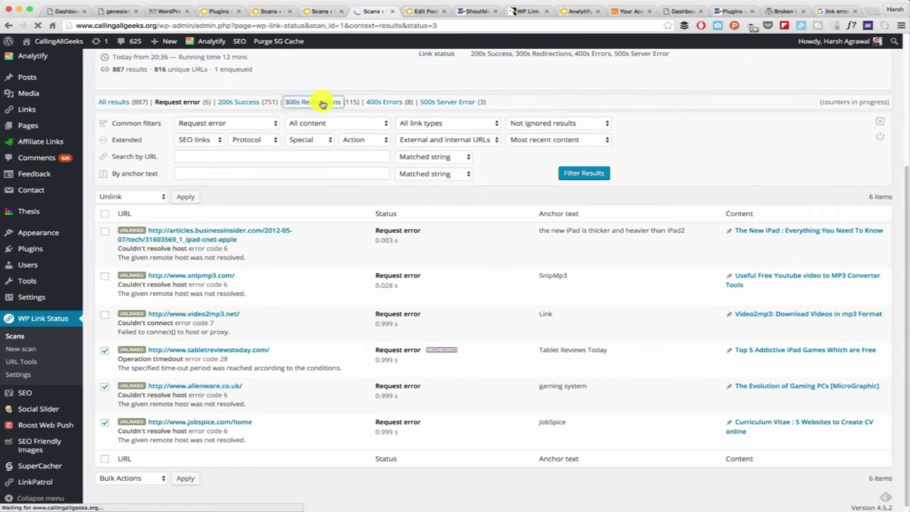
pyautogui.scroll(-5, 284, 142)
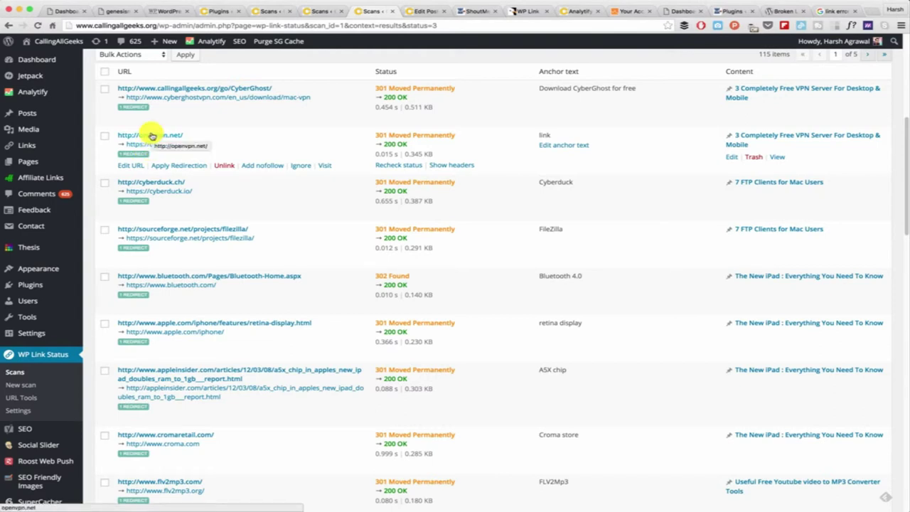
# Select the openvpn.net, cyberduck.ch, sourceforge.net FileZilla, cromaretail.com and flv2mp3.com rows among the redirected links
pyautogui.click(104, 135)
pyautogui.click(105, 184)
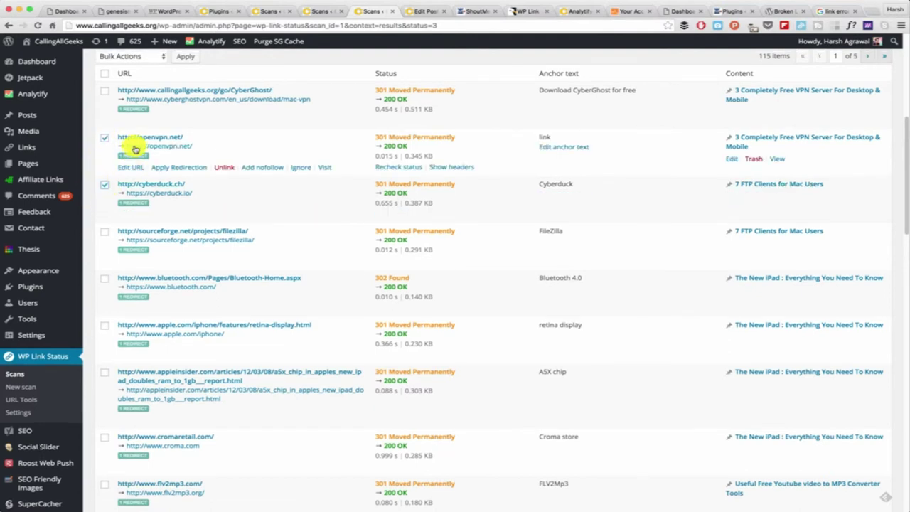
pyautogui.moveTo(205, 135); pyautogui.dragTo(122, 138)
pyautogui.moveTo(201, 146); pyautogui.dragTo(139, 143)
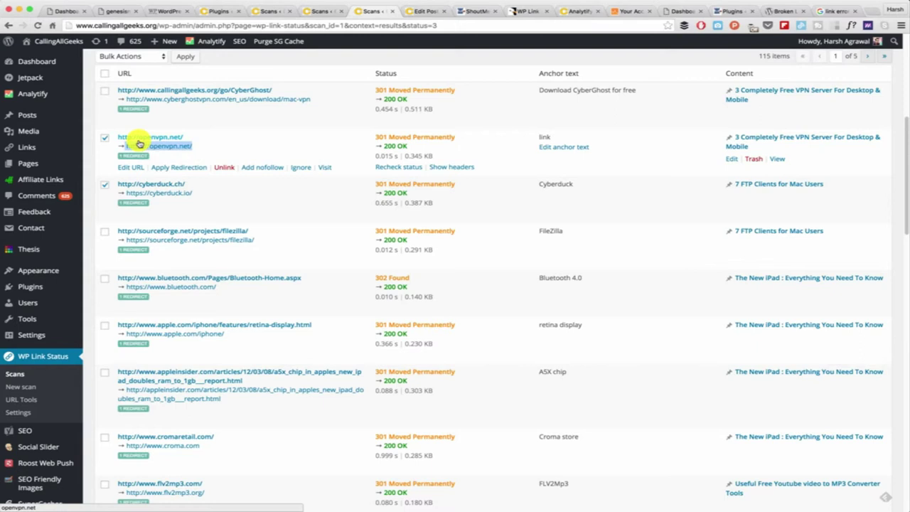
pyautogui.click(106, 232)
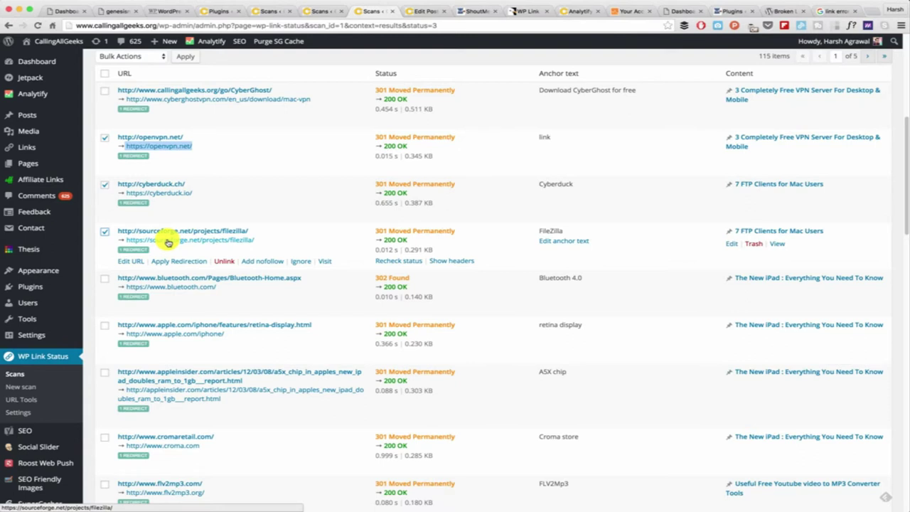
pyautogui.scroll(-3, 143, 285)
# Run the Apply Redirection bulk action on the selected links, confirm it and check the updated rows
pyautogui.scroll(8, 137, 260)
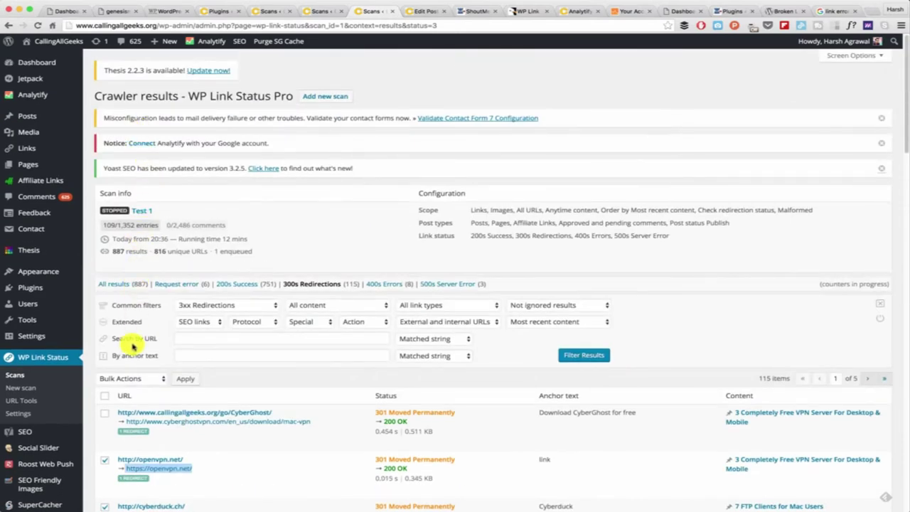
pyautogui.scroll(-3, 132, 346)
pyautogui.click(124, 238)
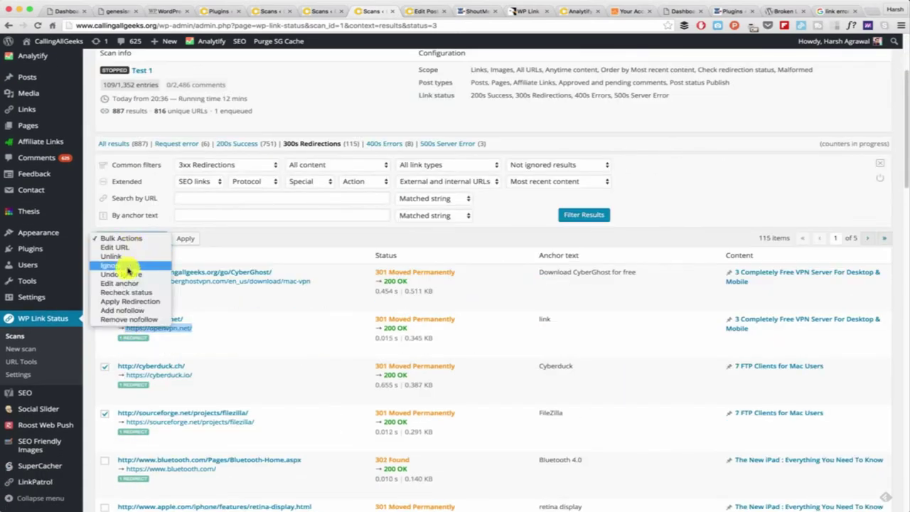
pyautogui.click(123, 301)
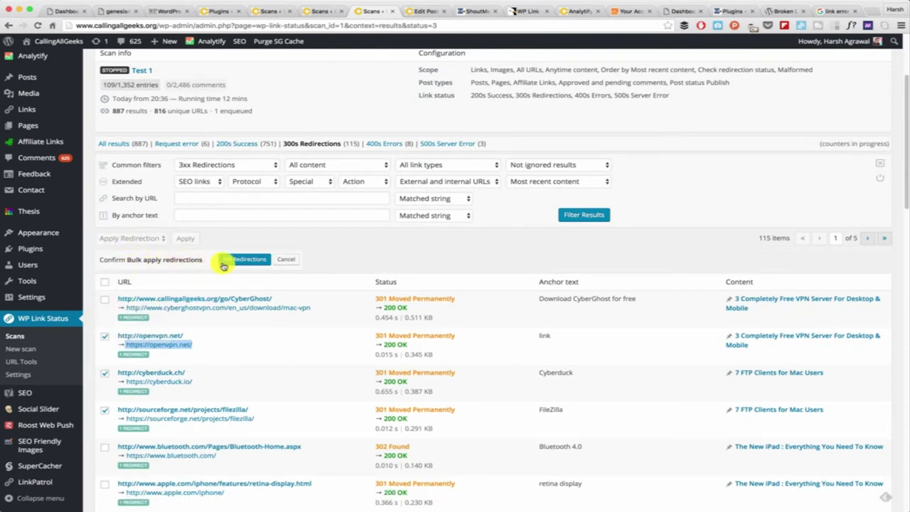
pyautogui.click(226, 260)
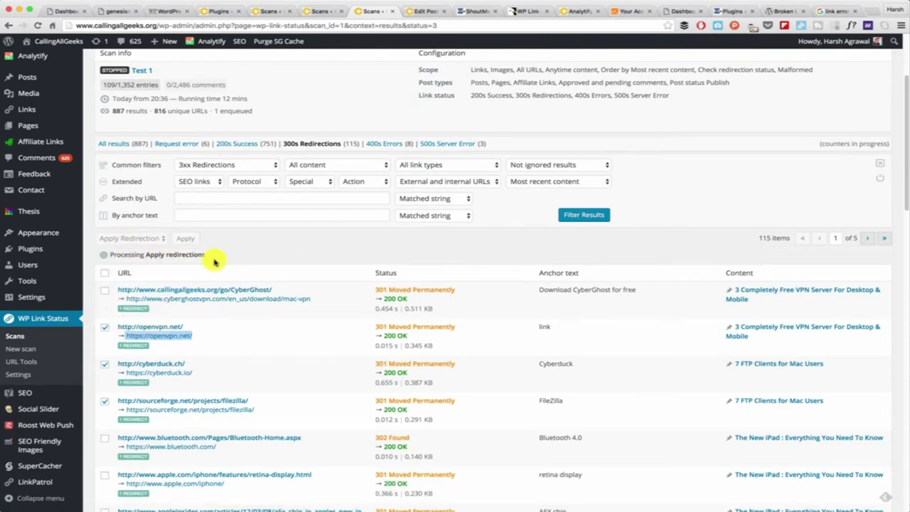
pyautogui.scroll(-1, 214, 261)
pyautogui.scroll(-5, 215, 261)
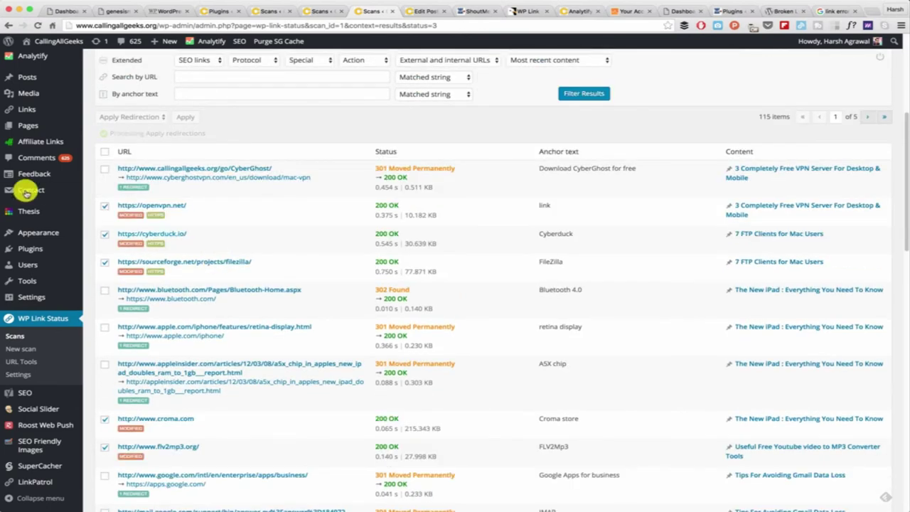
pyautogui.scroll(-5, 182, 264)
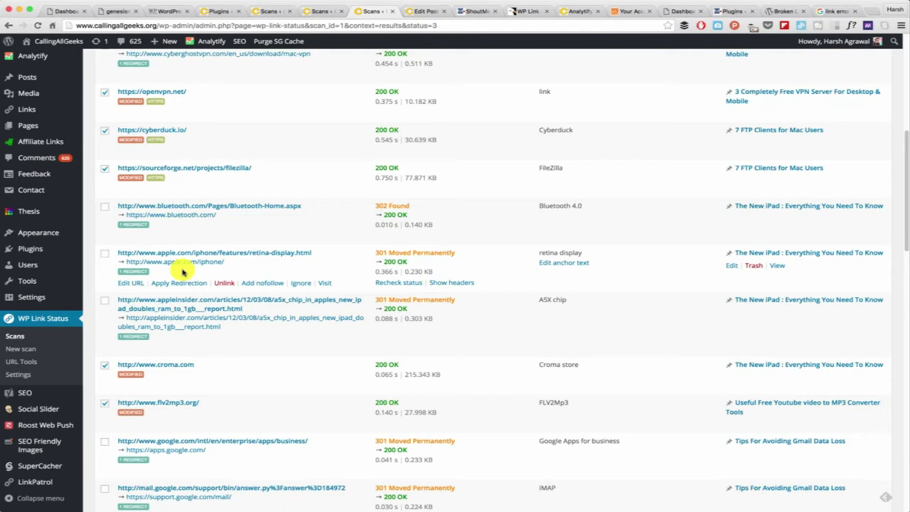
pyautogui.scroll(5, 182, 272)
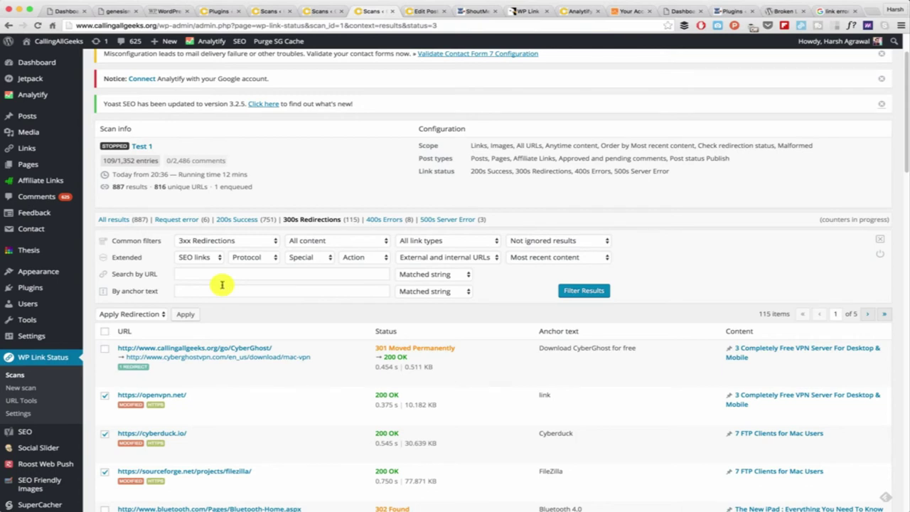
# Switch to the WP Link Status Pro item page on CodeCanyon
pyautogui.click(528, 11)
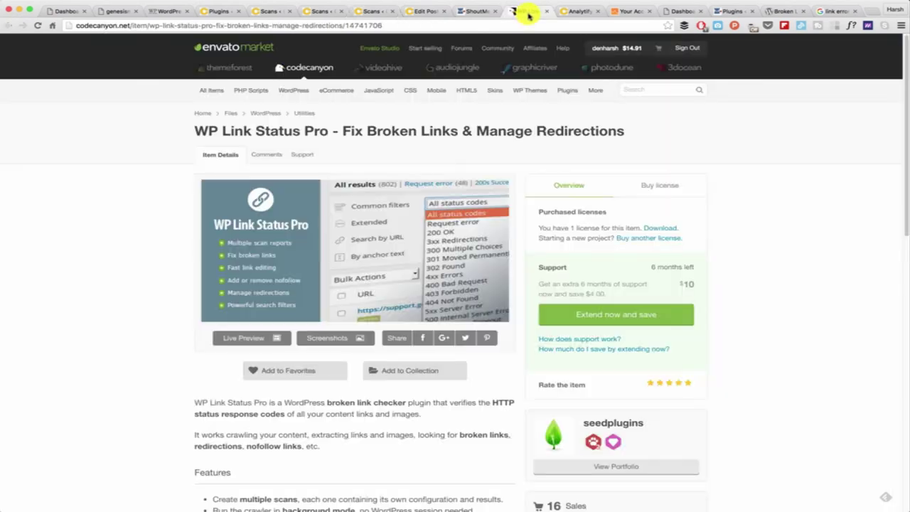